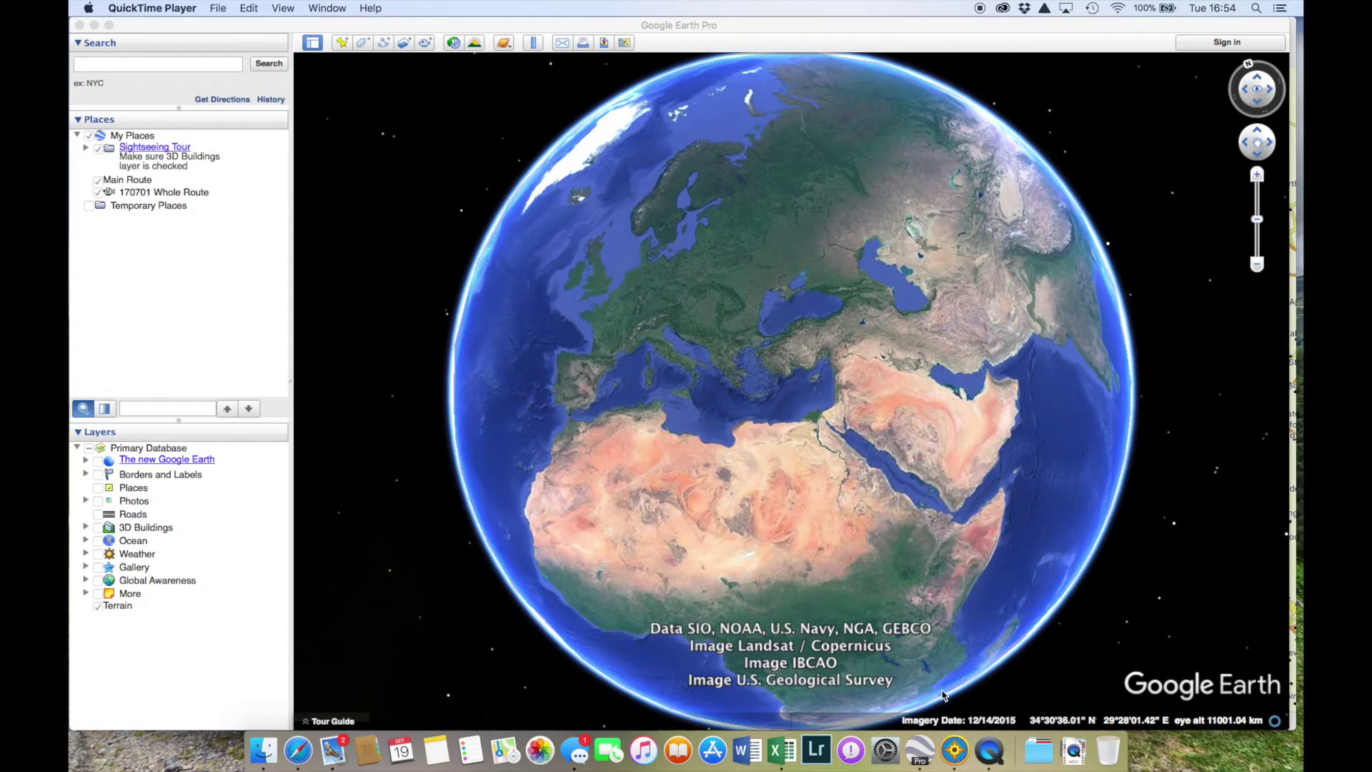
Switch to BaseCamp to view the 2017 Hungry Hogs Trip routes, and return to Google Earth Pro
click(954, 747)
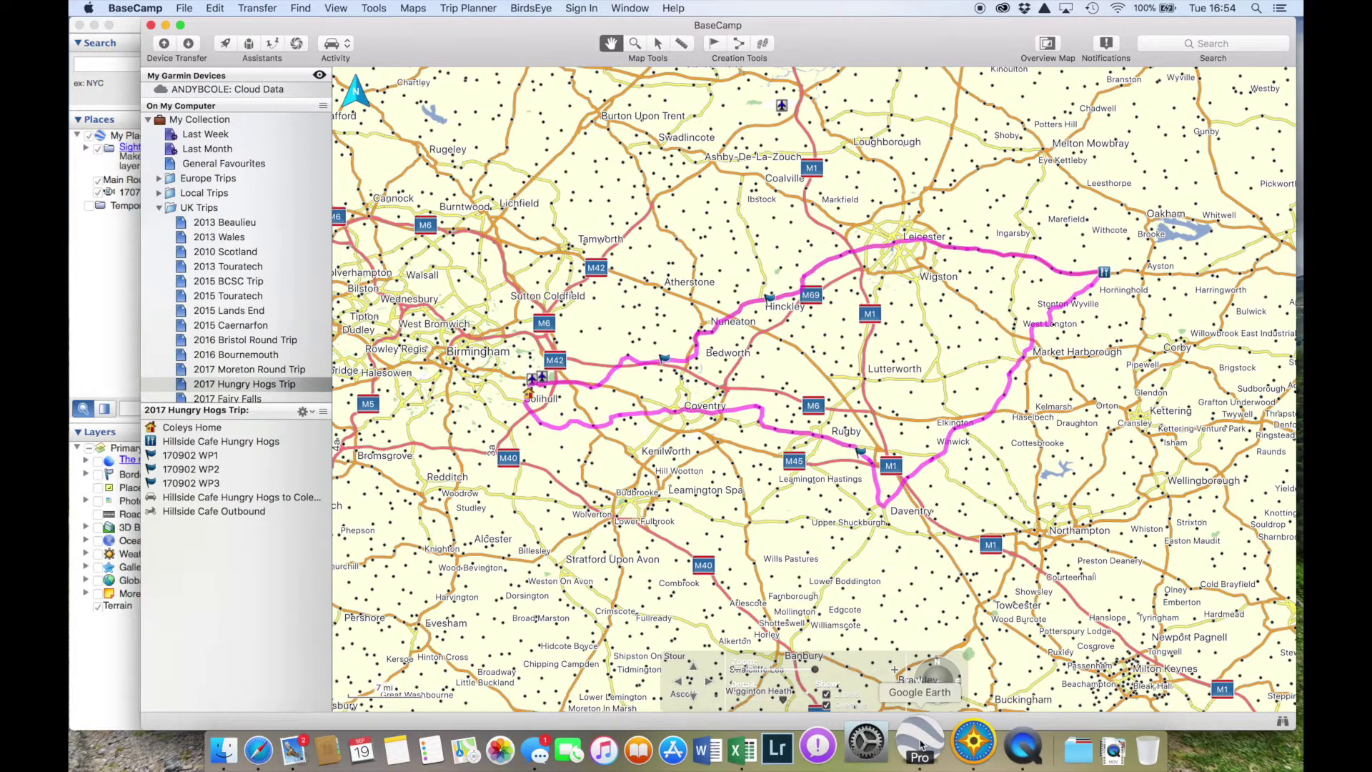
click(921, 746)
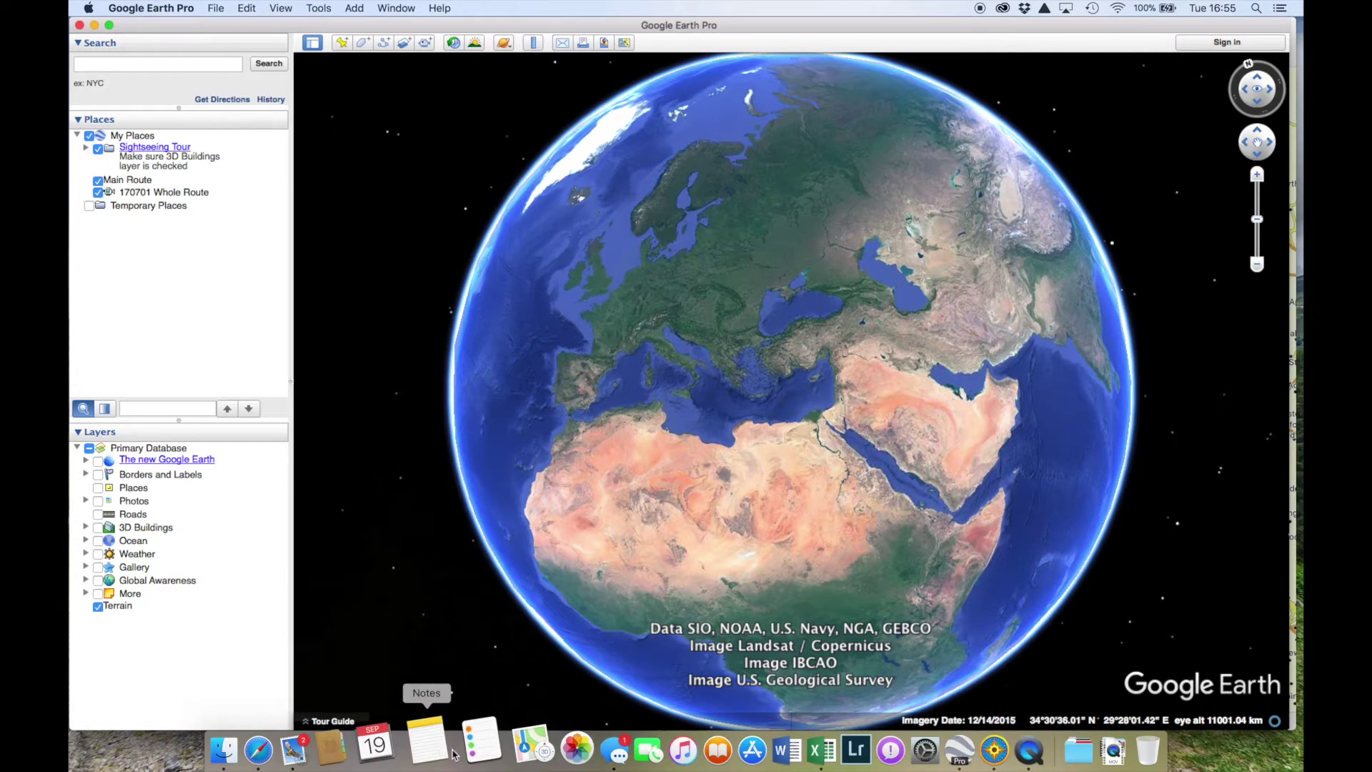
In Finder, show the package contents of the Google Earth application, locate the Google Earth executable in Contents/MacOS, and close the window
click(258, 747)
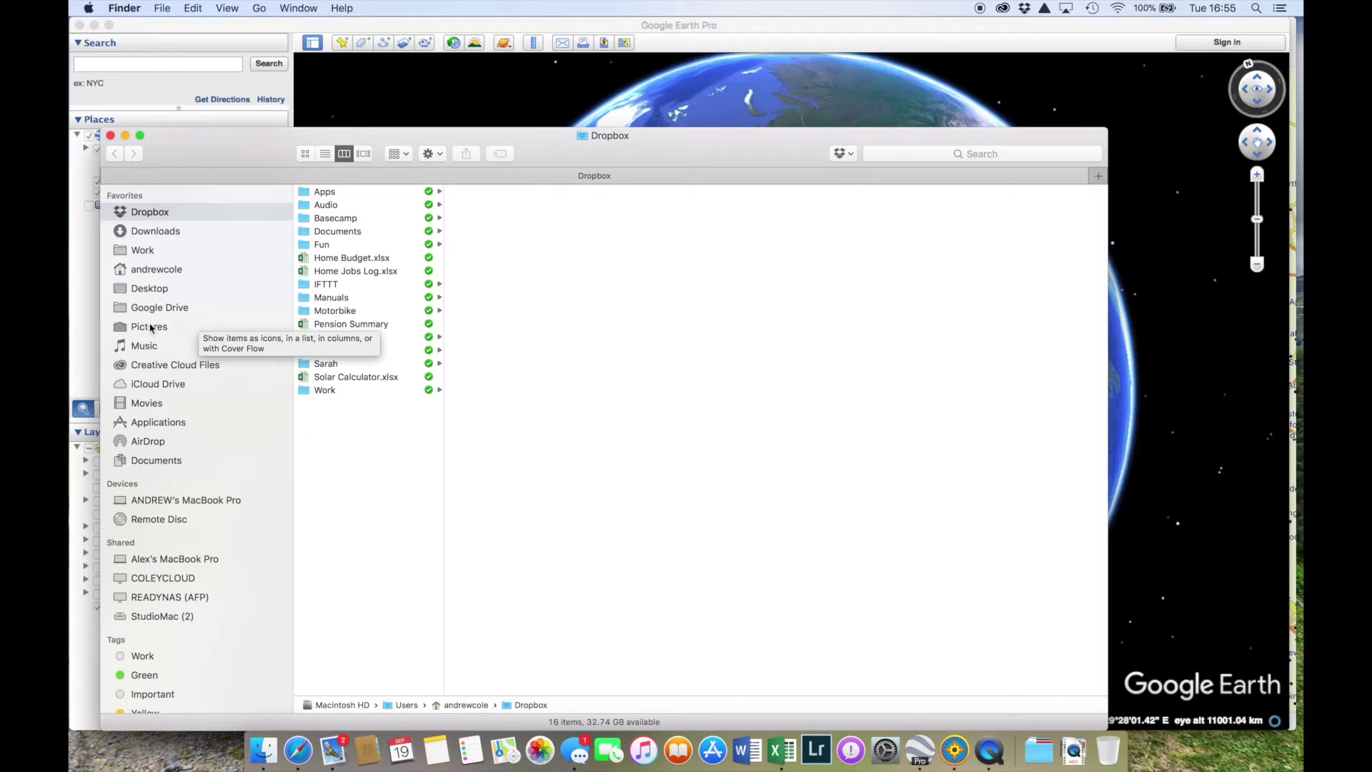
click(170, 423)
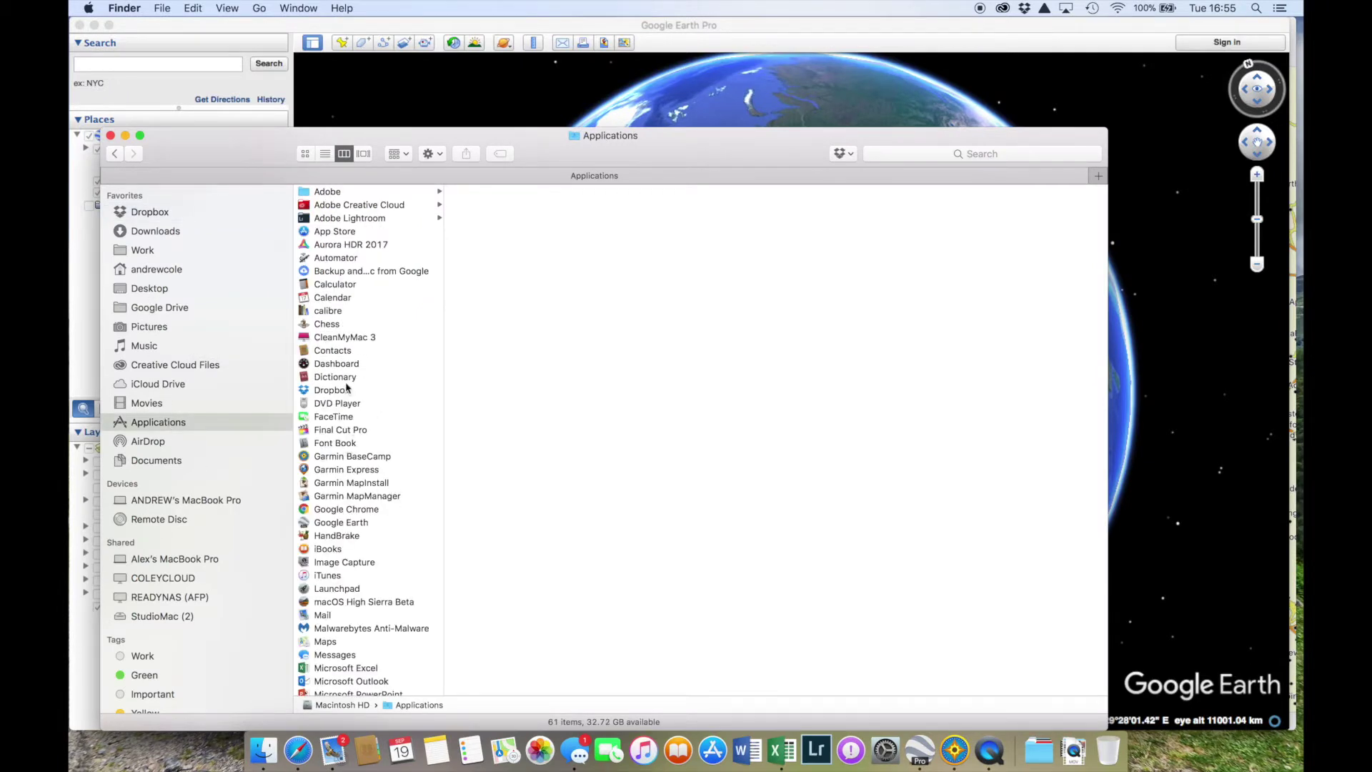
right_click(347, 526)
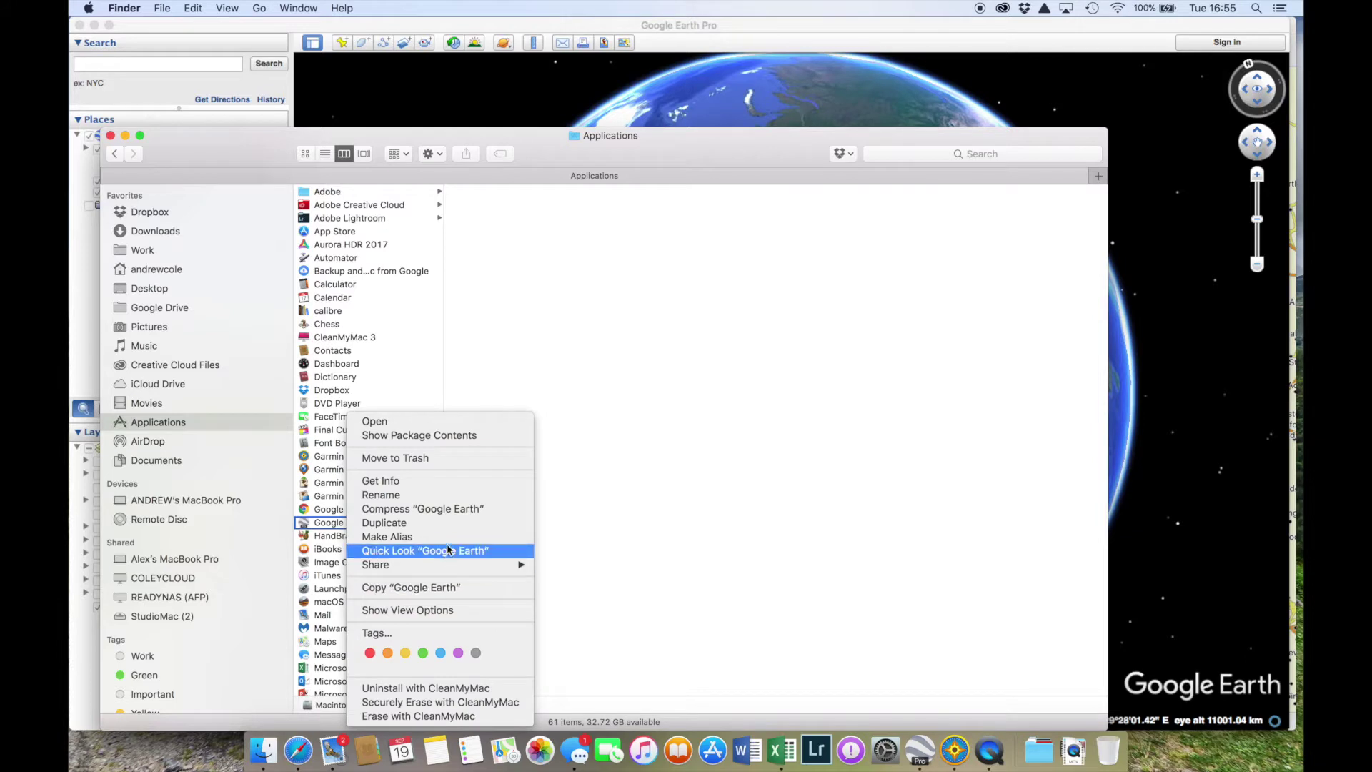
click(461, 438)
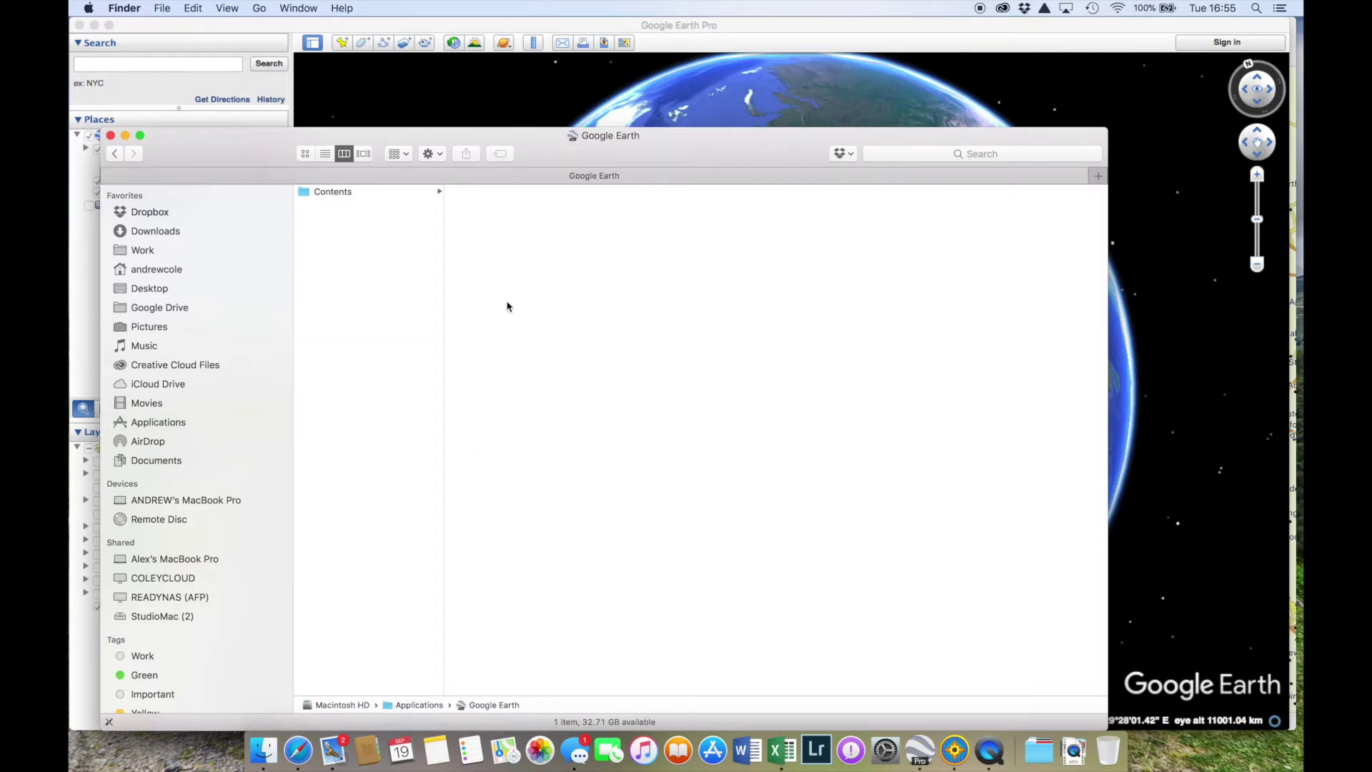
click(329, 193)
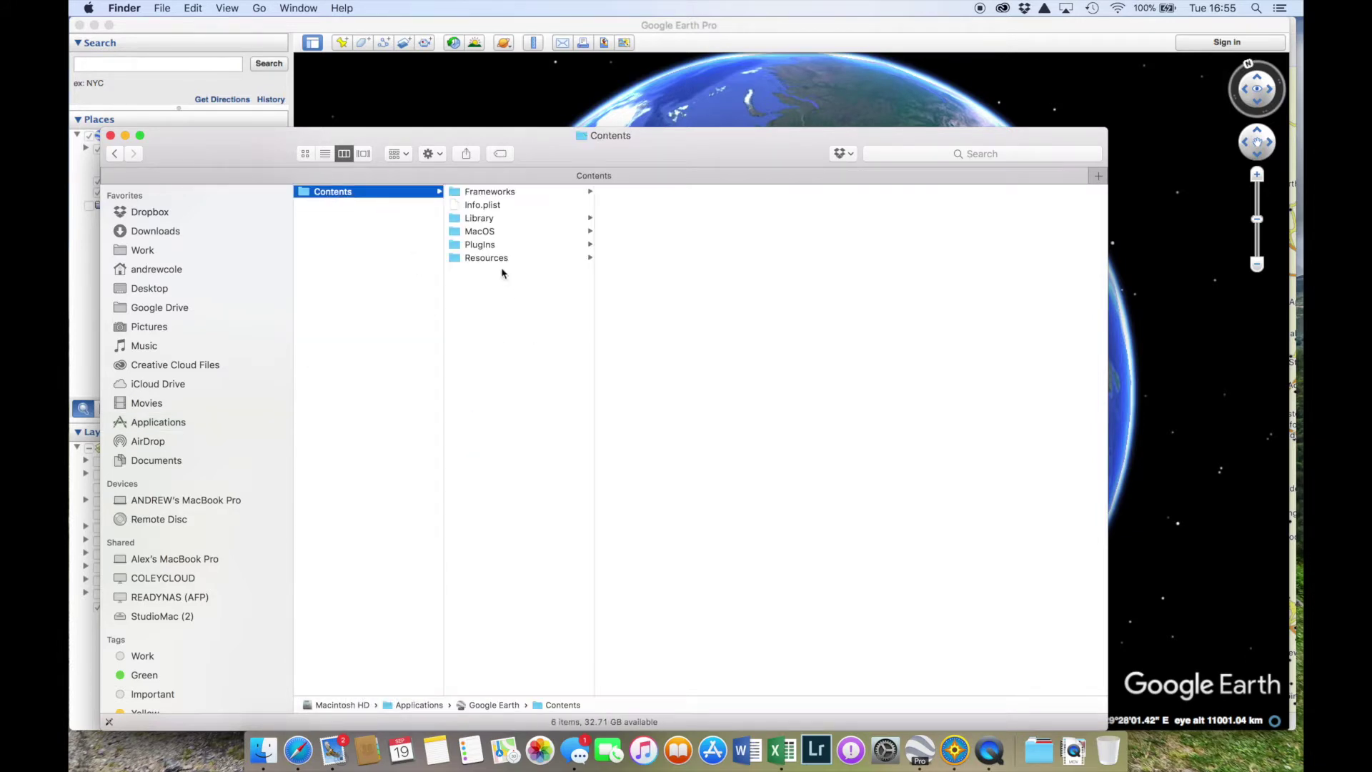
click(481, 232)
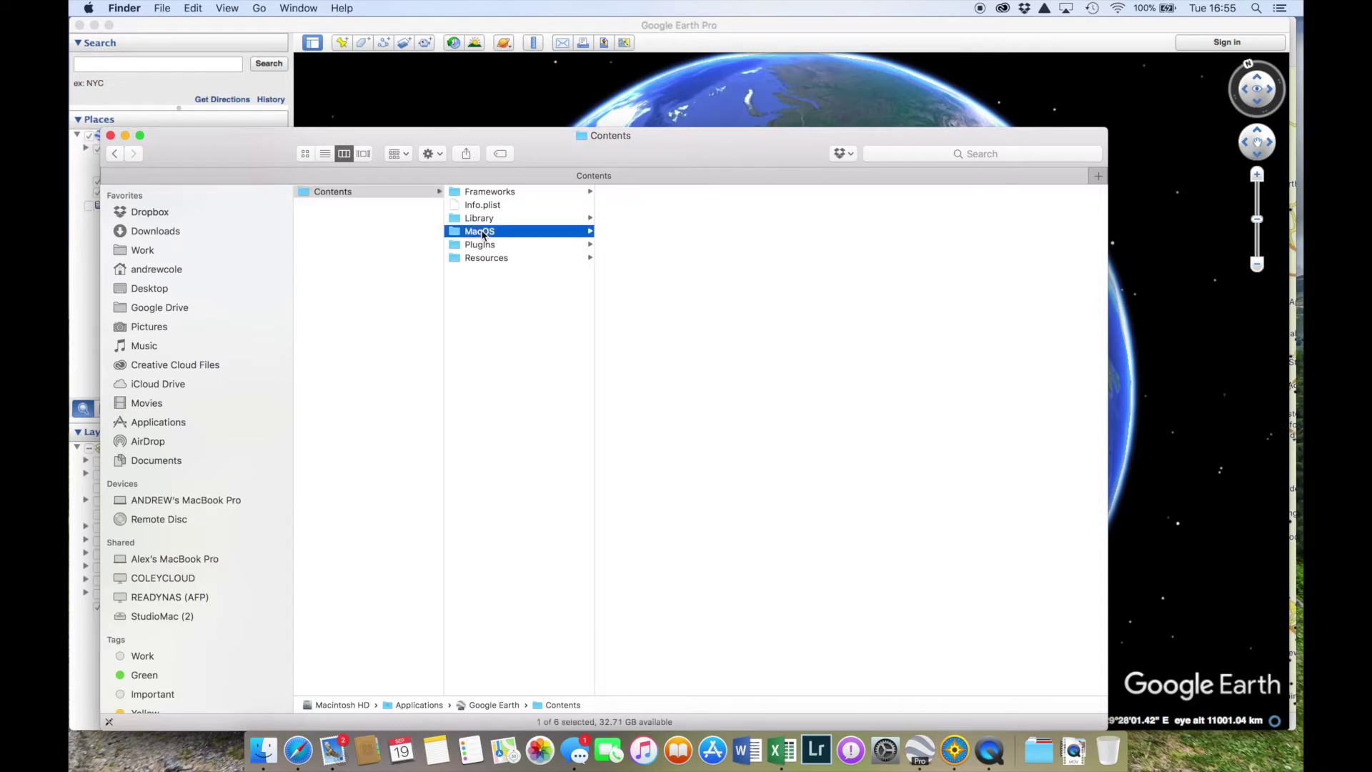
click(652, 272)
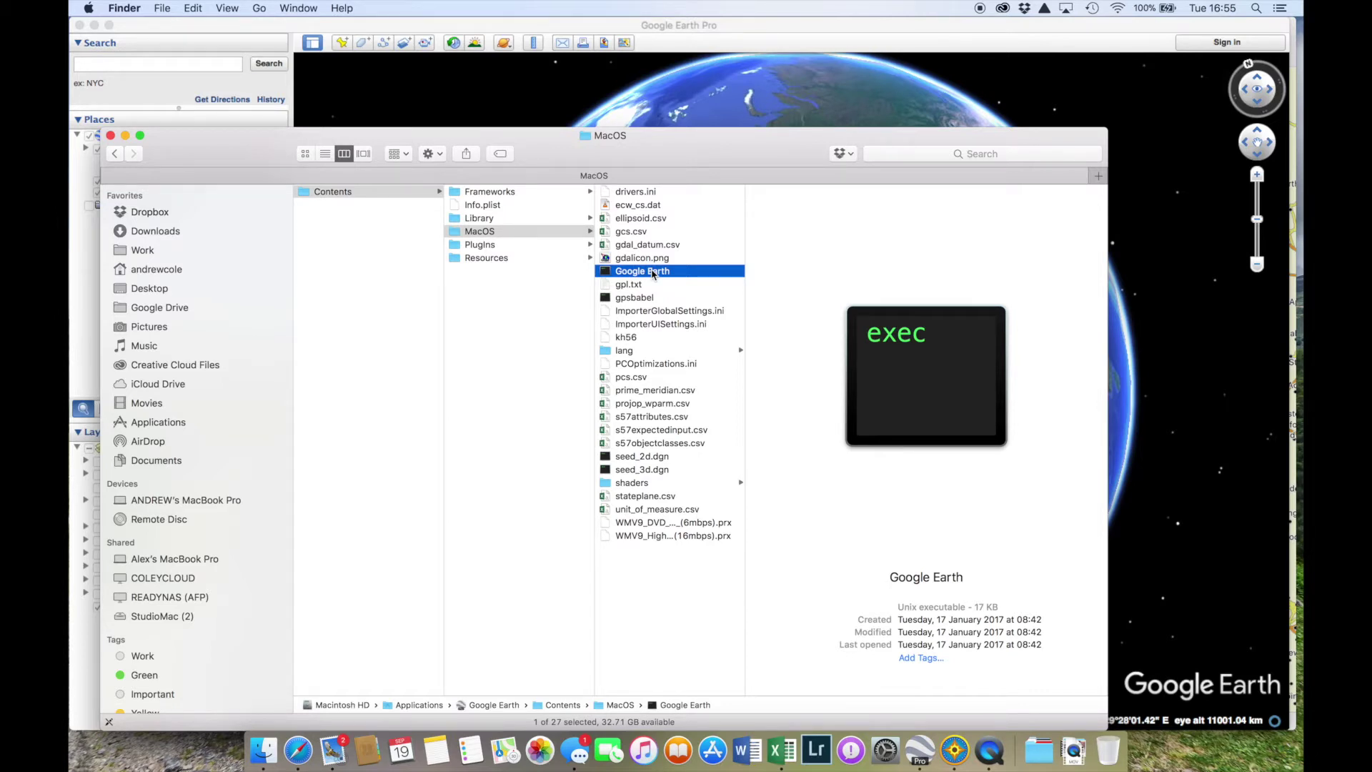
click(111, 136)
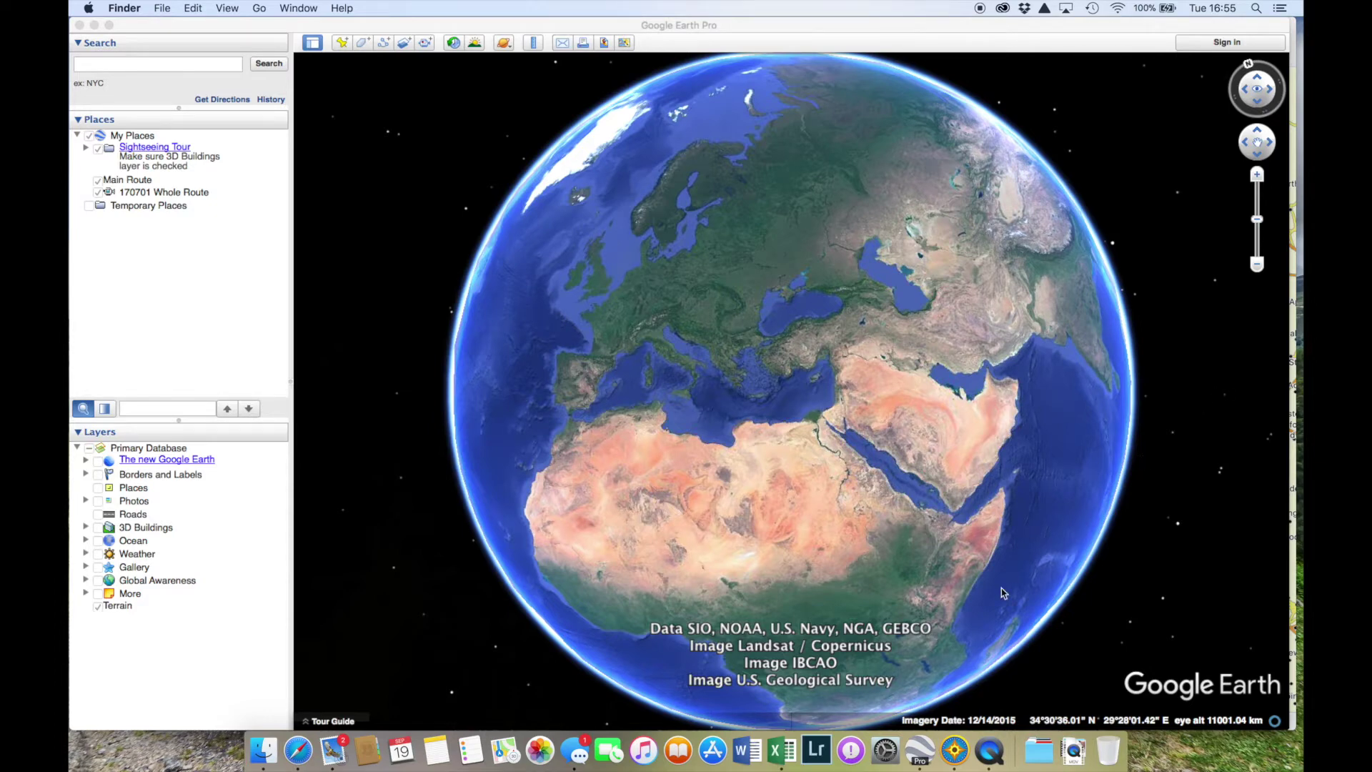
Switch to BaseCamp and send the current map area with the Hungry Hogs trip routes to Google Earth
click(954, 749)
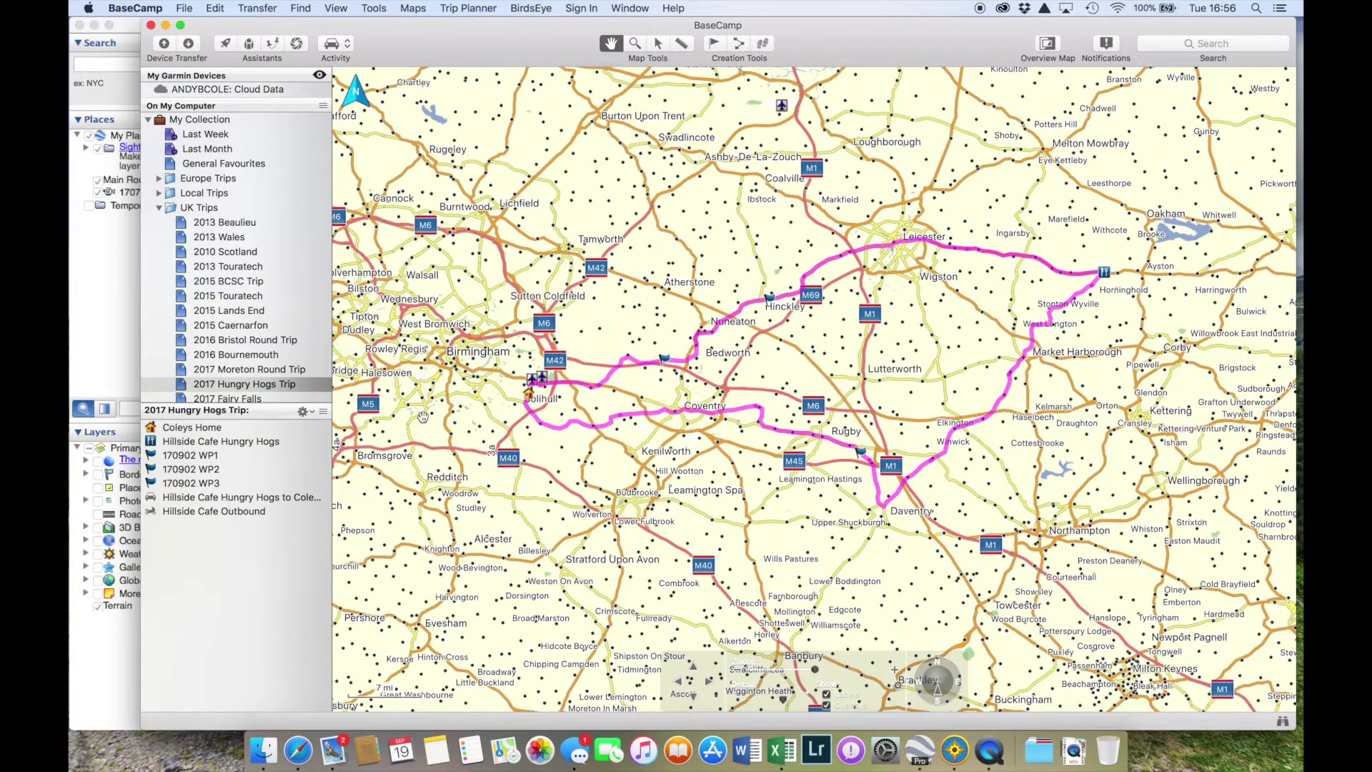
click(262, 497)
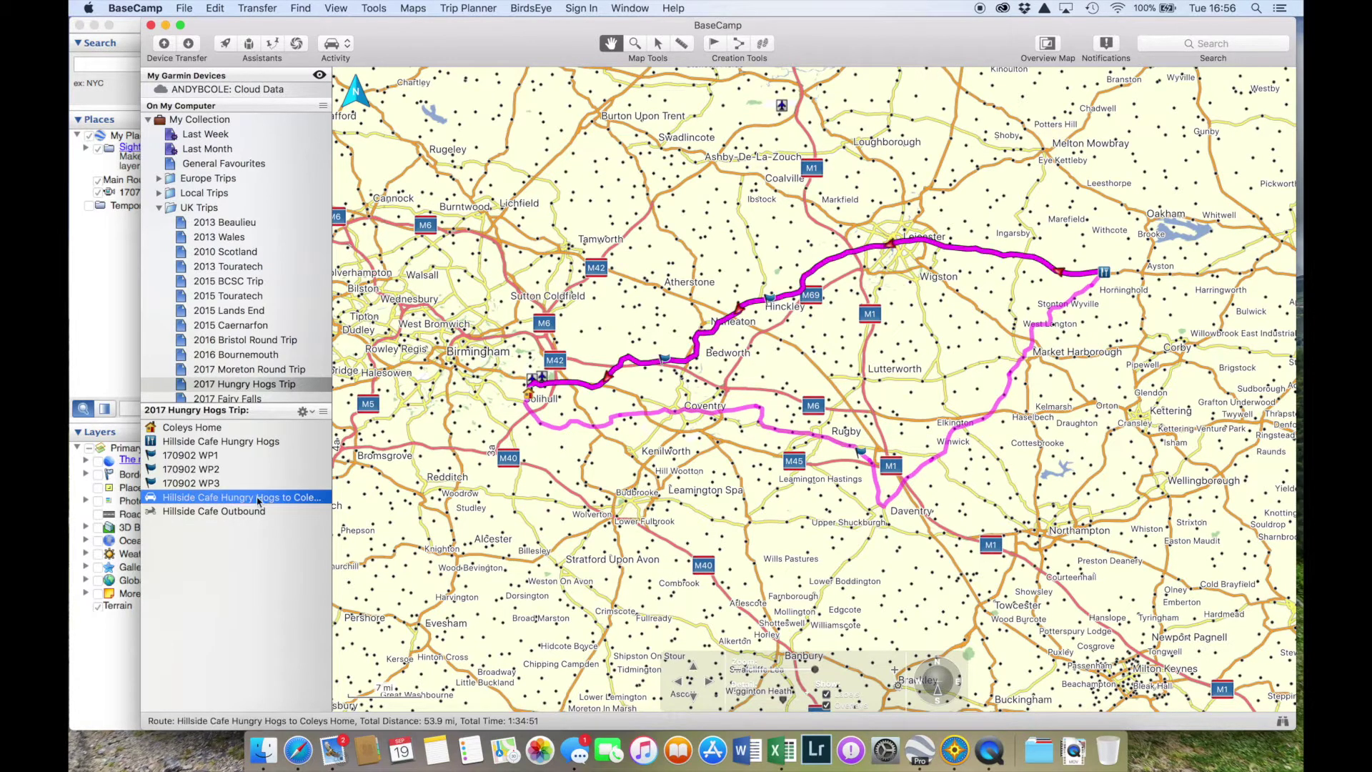
click(236, 512)
click(245, 500)
click(336, 8)
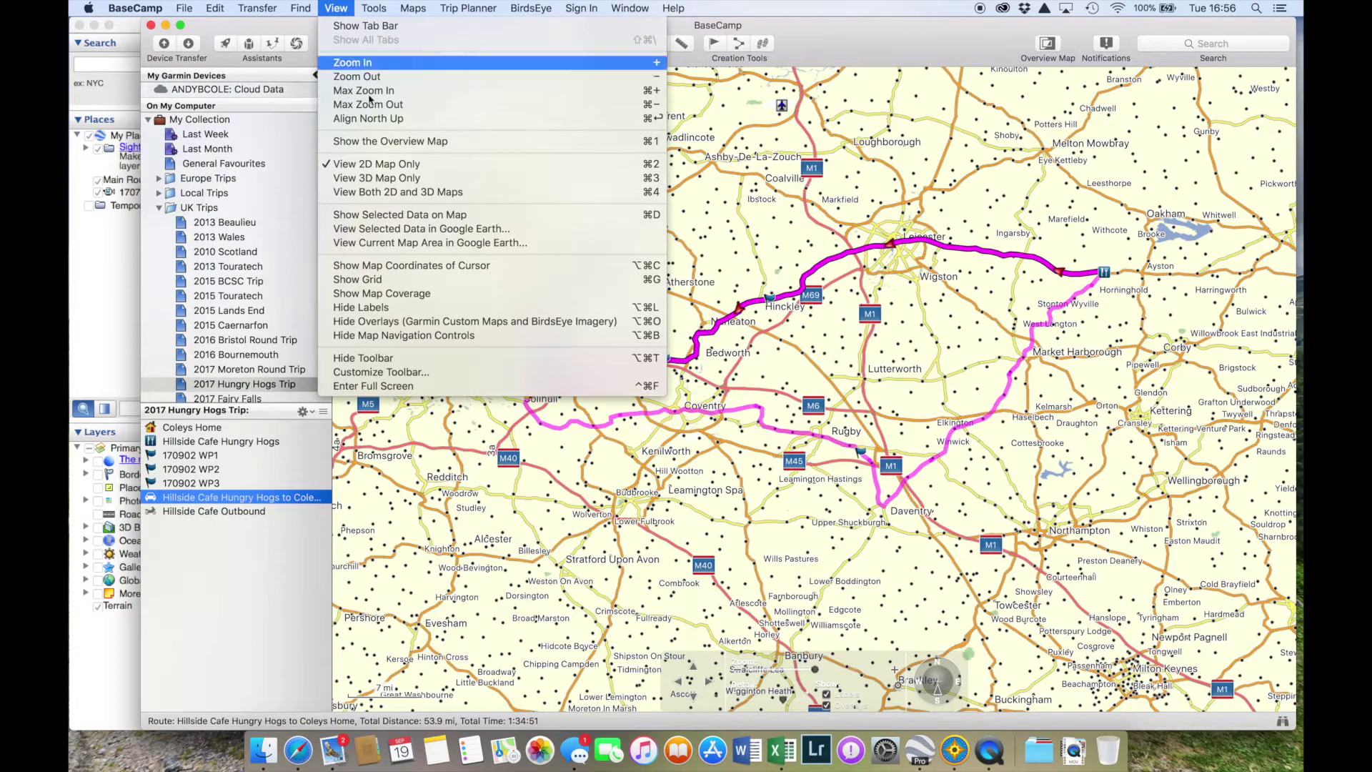
click(436, 244)
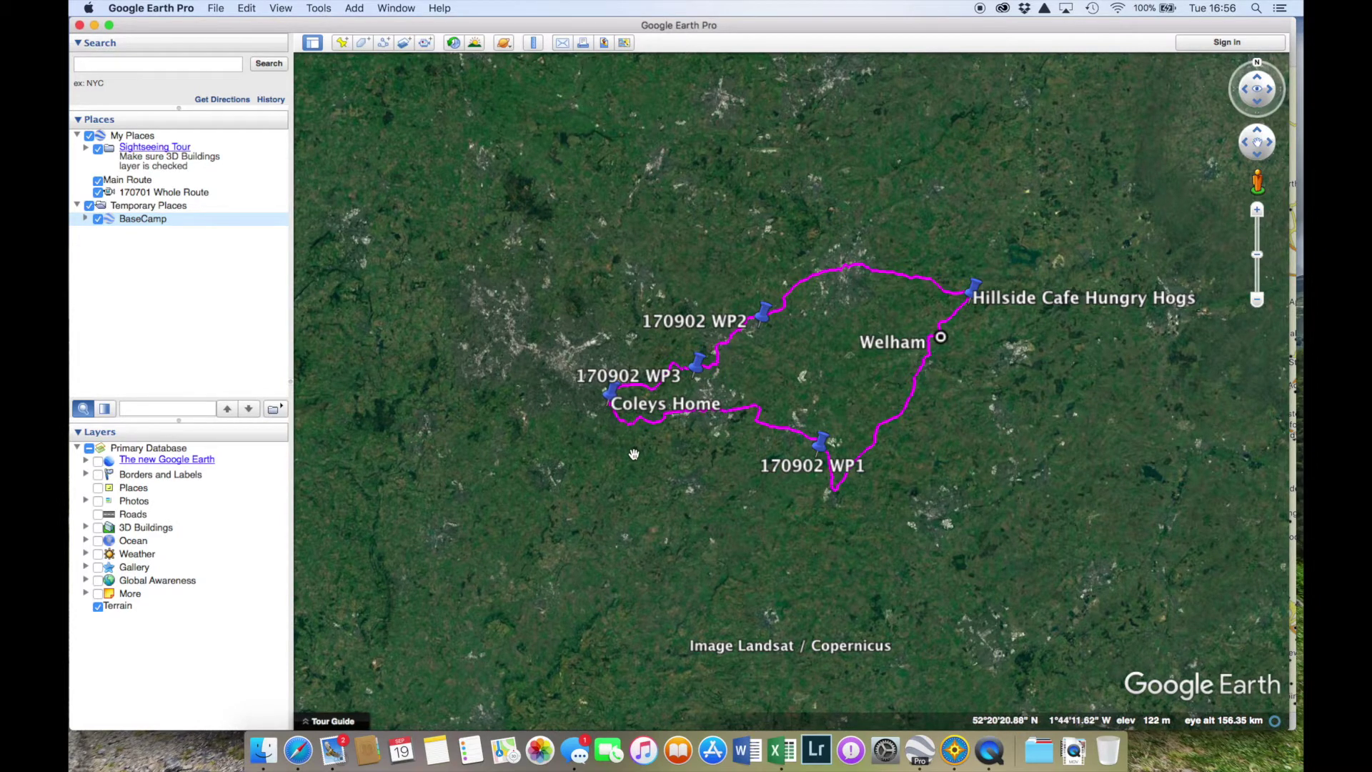
Expand the imported BaseCamp data and hide its Waypoints folder on the globe
drag(662, 455, 629, 480)
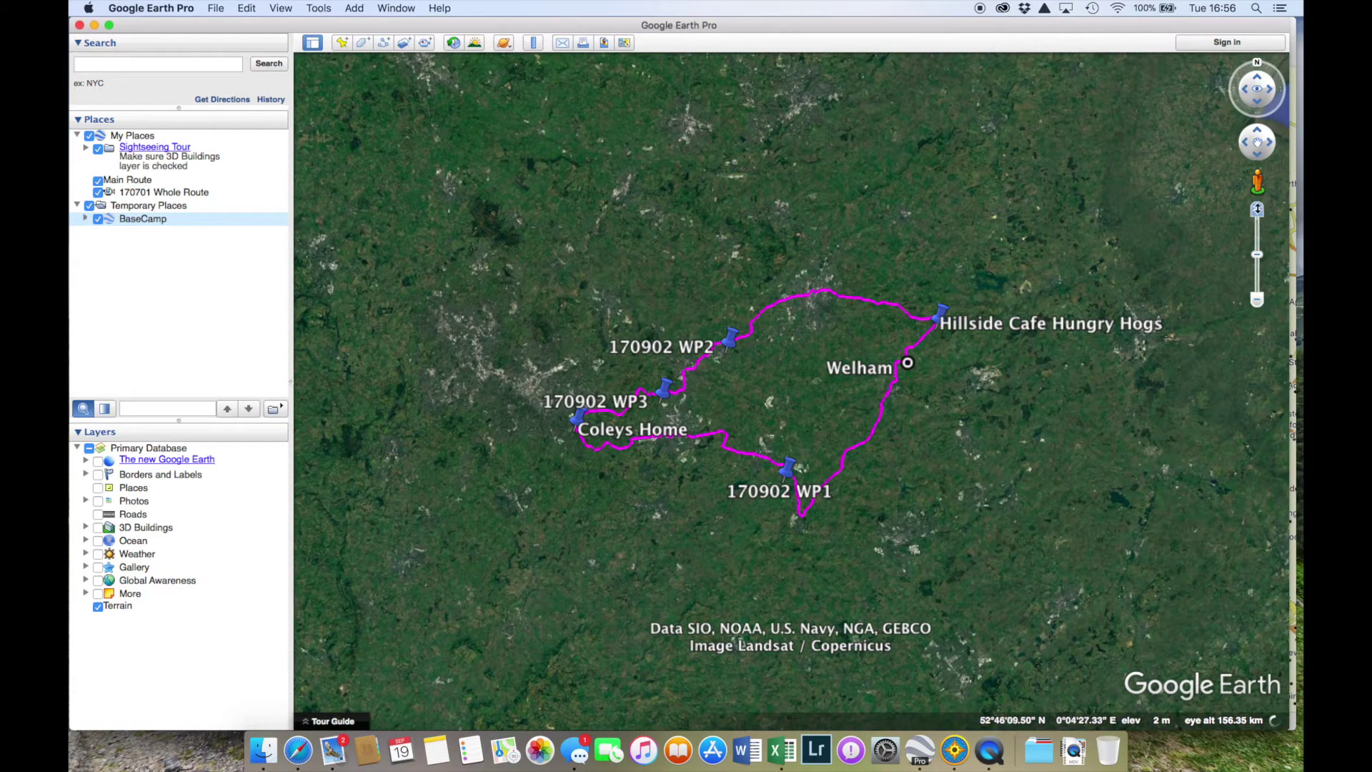
click(1257, 208)
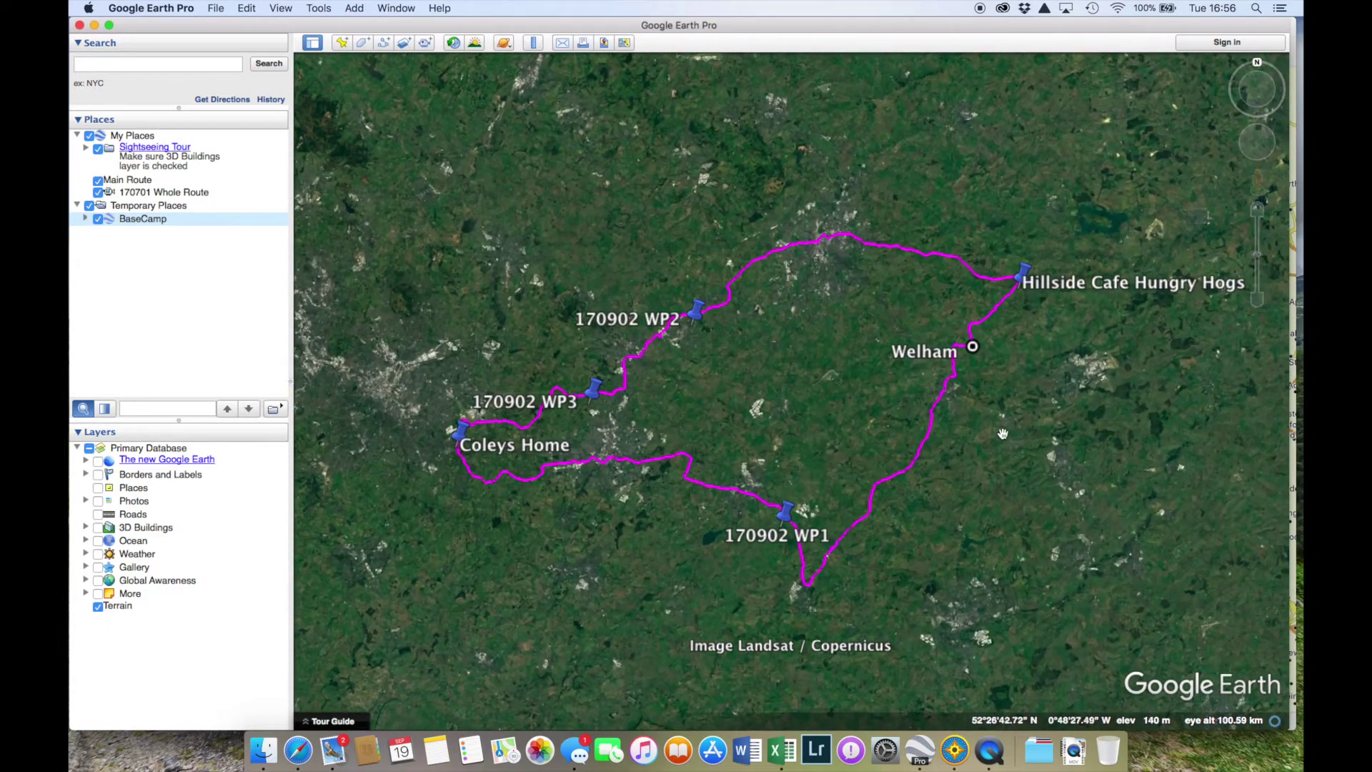
drag(1003, 434, 1033, 447)
click(1257, 211)
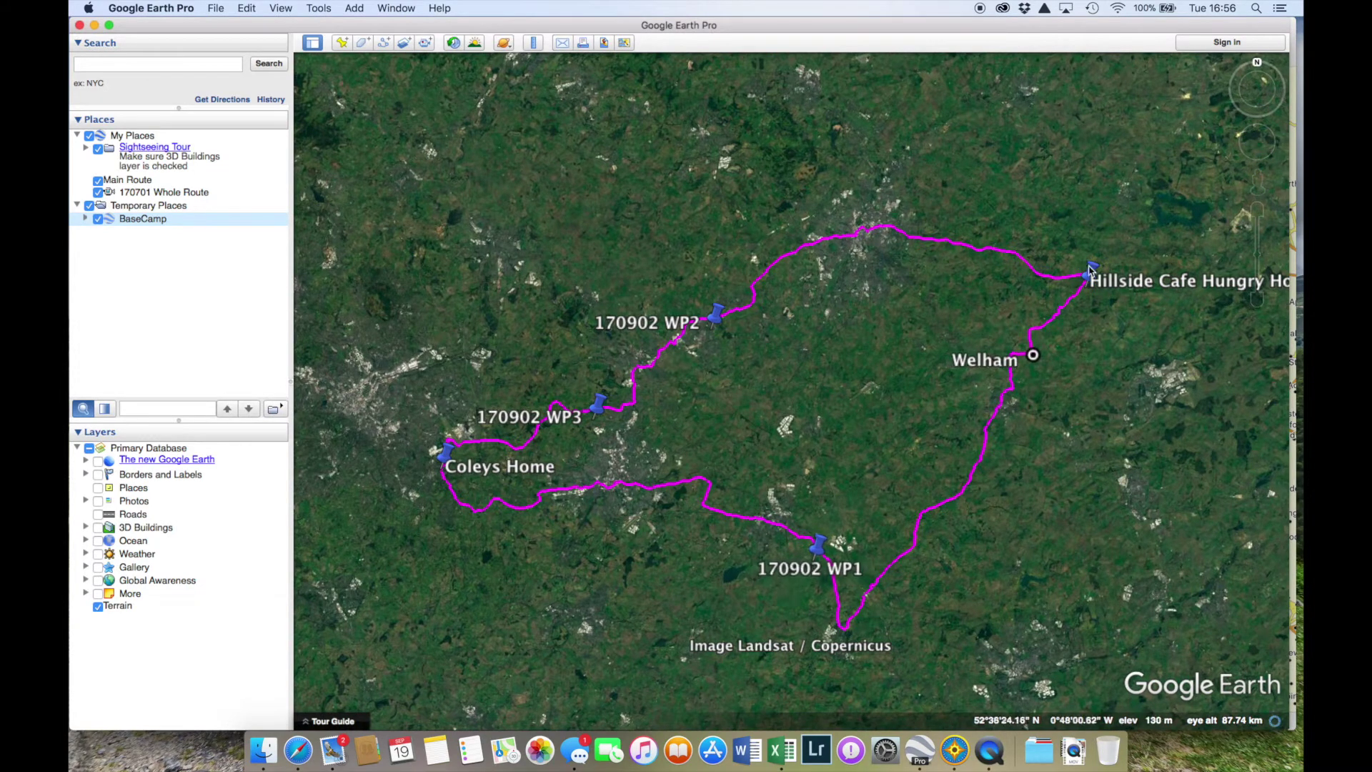
click(85, 219)
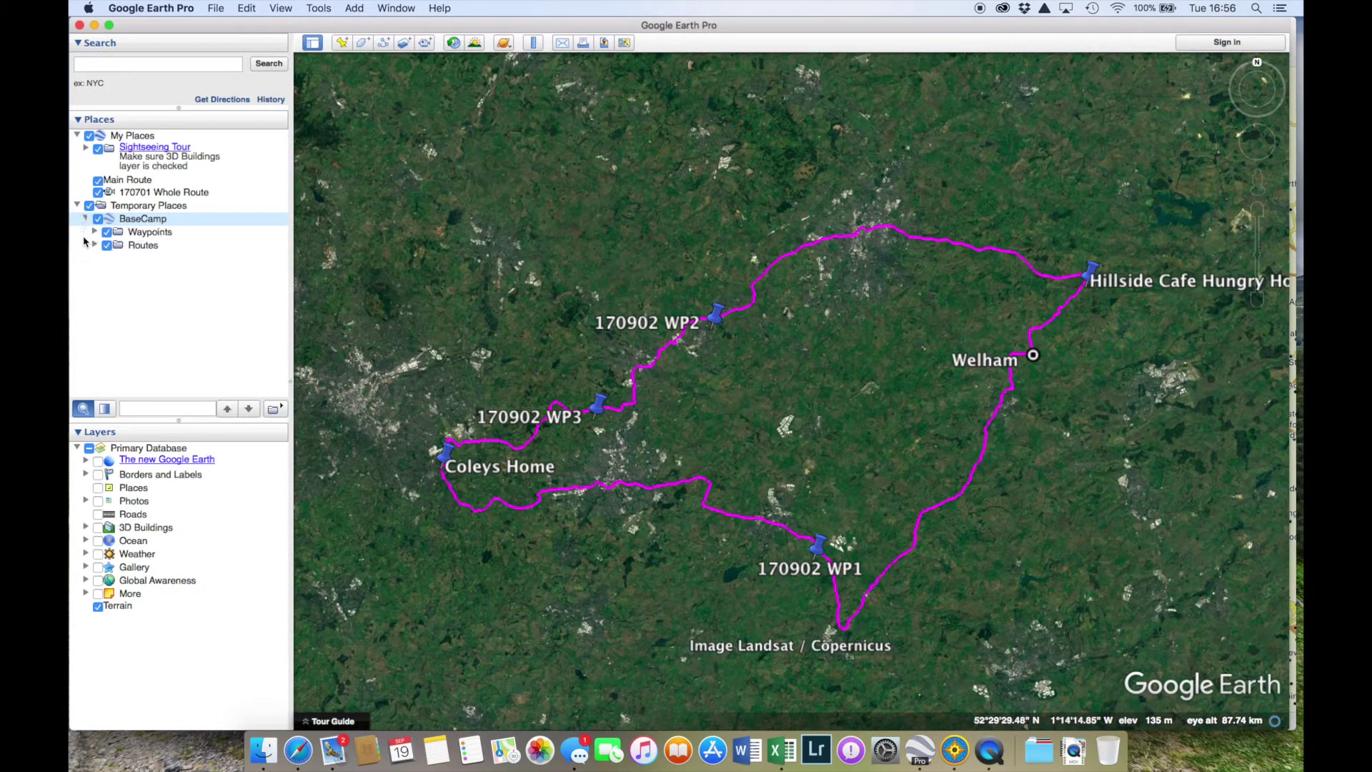
click(107, 233)
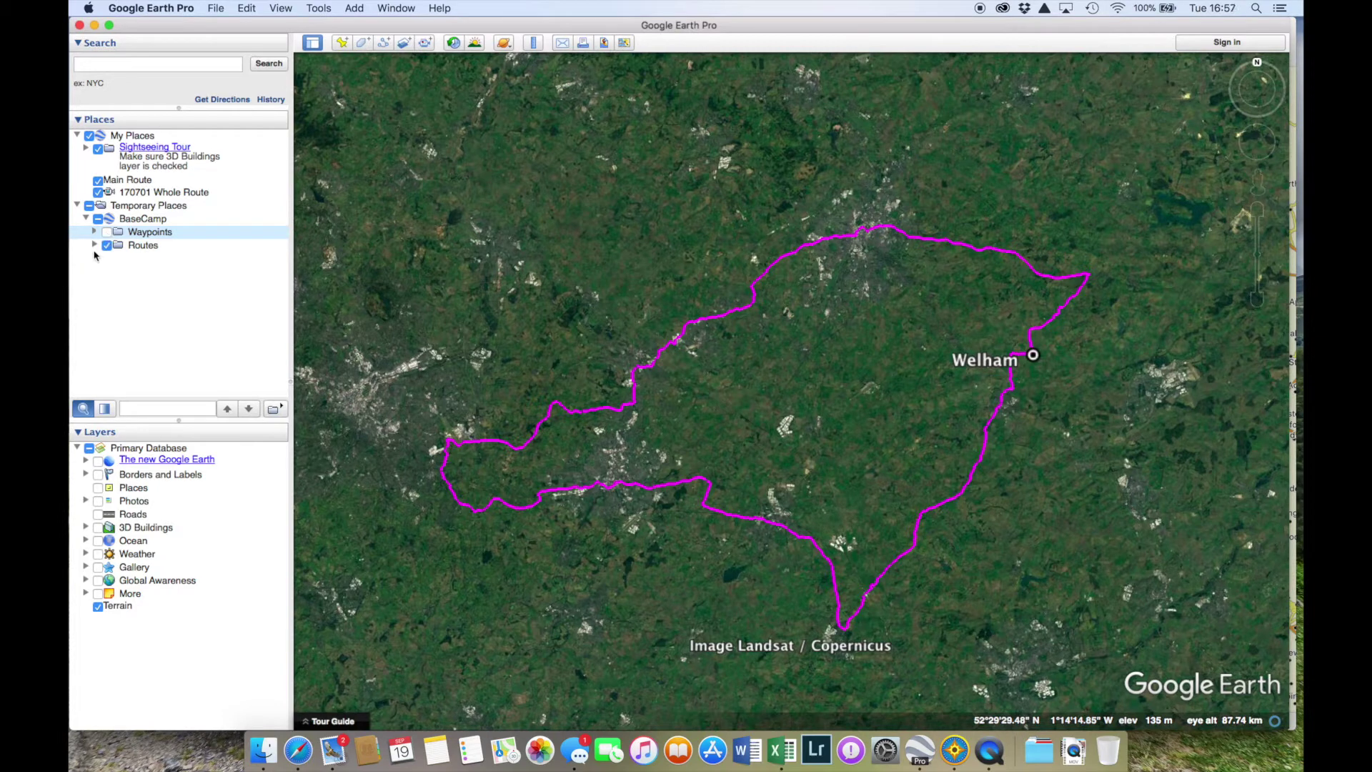
Expand the route Paths and hide Hillside Cafe Outbound, leaving only the return path from Hillside Cafe Hungry Hogs displayed
click(94, 245)
click(104, 272)
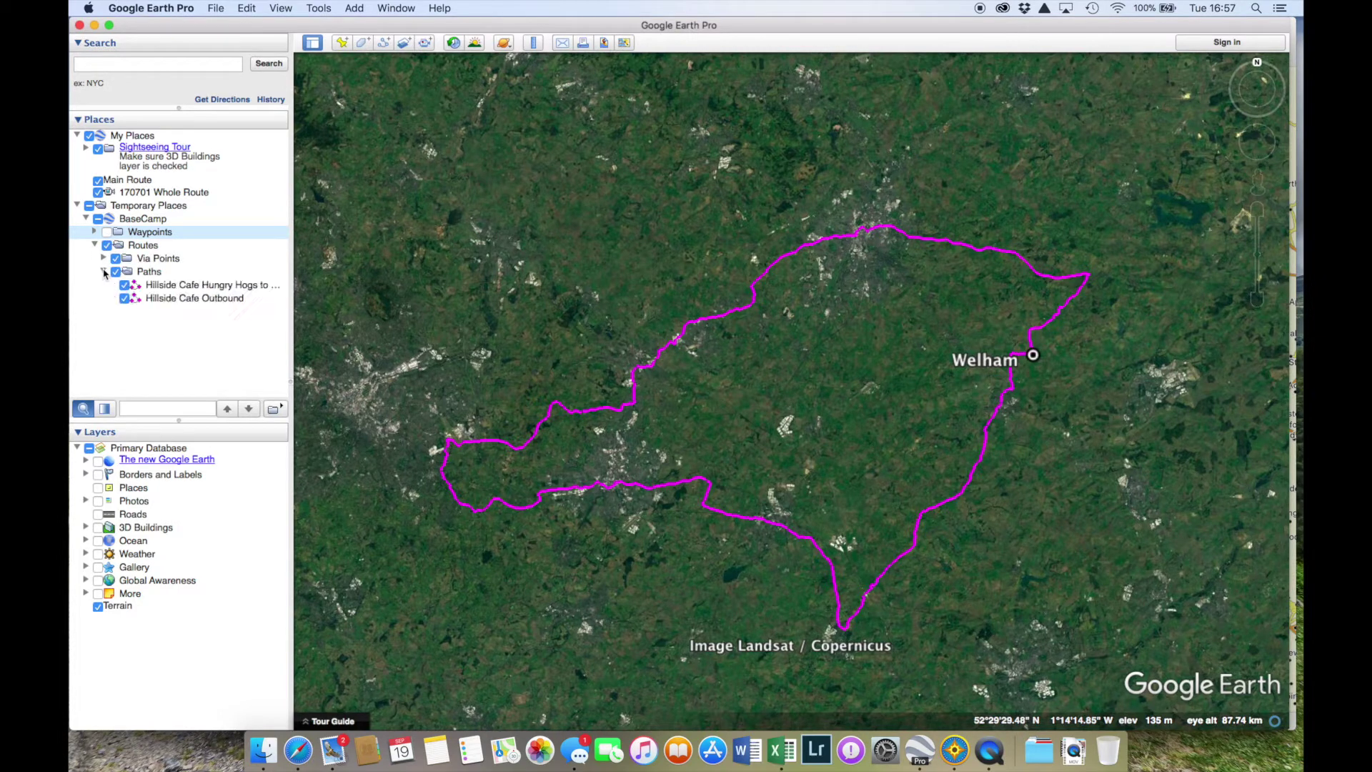
click(124, 286)
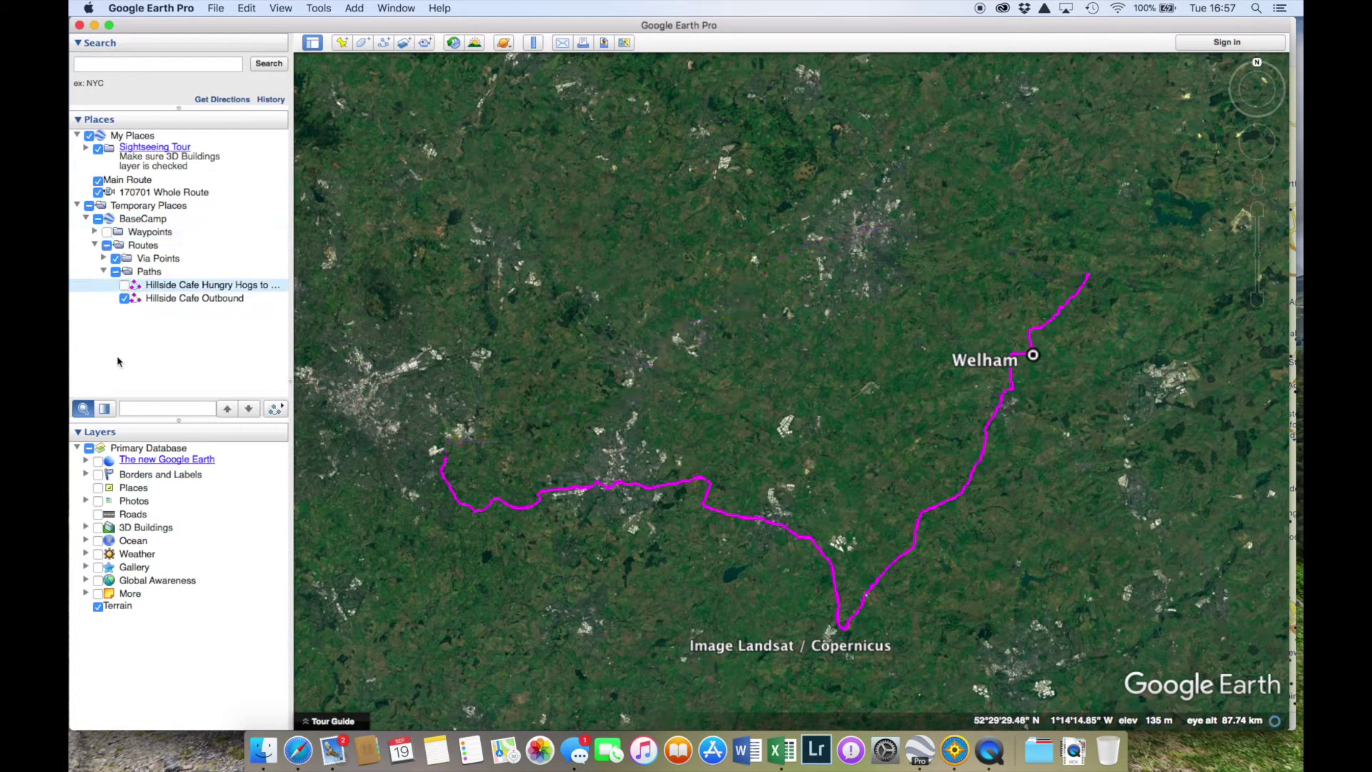
click(125, 299)
click(124, 286)
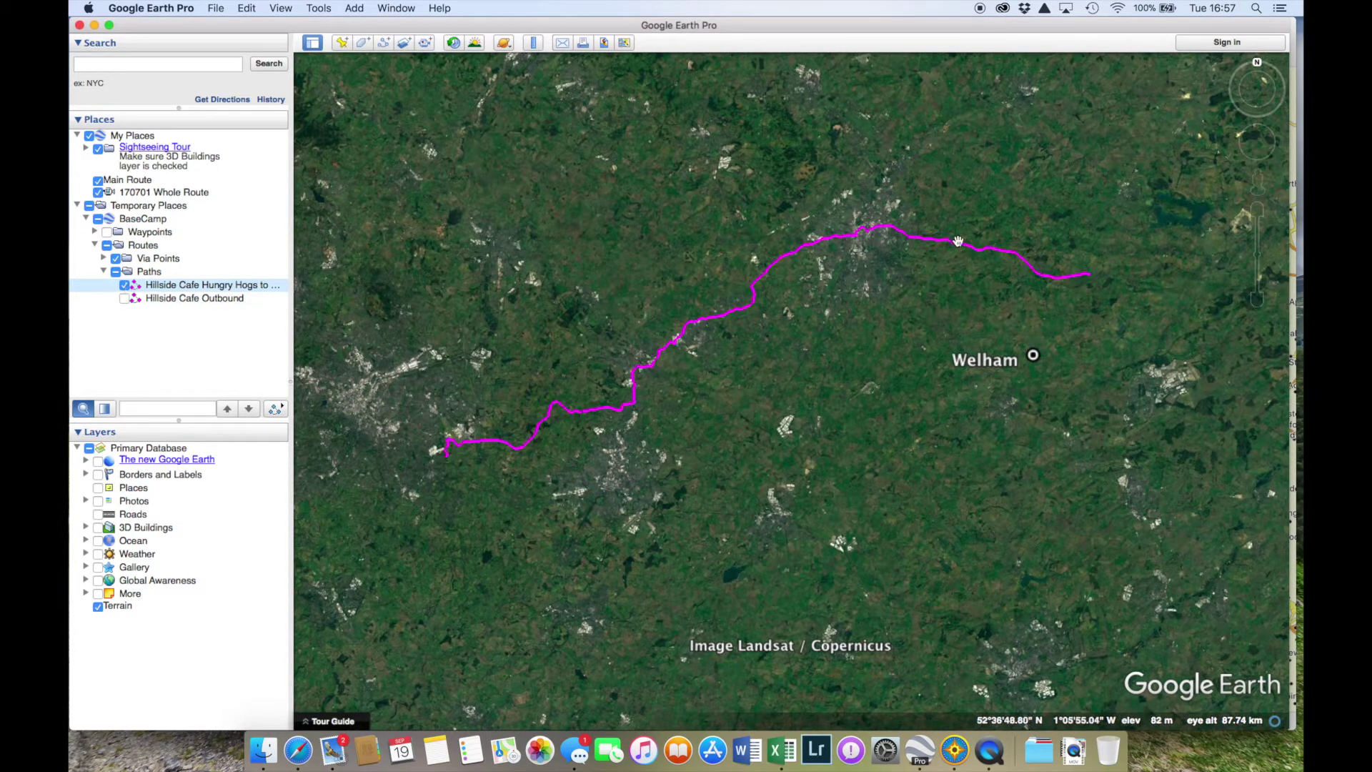
Set up a tour recording, frame the home end of the return route close up, and start recording
drag(769, 382, 817, 417)
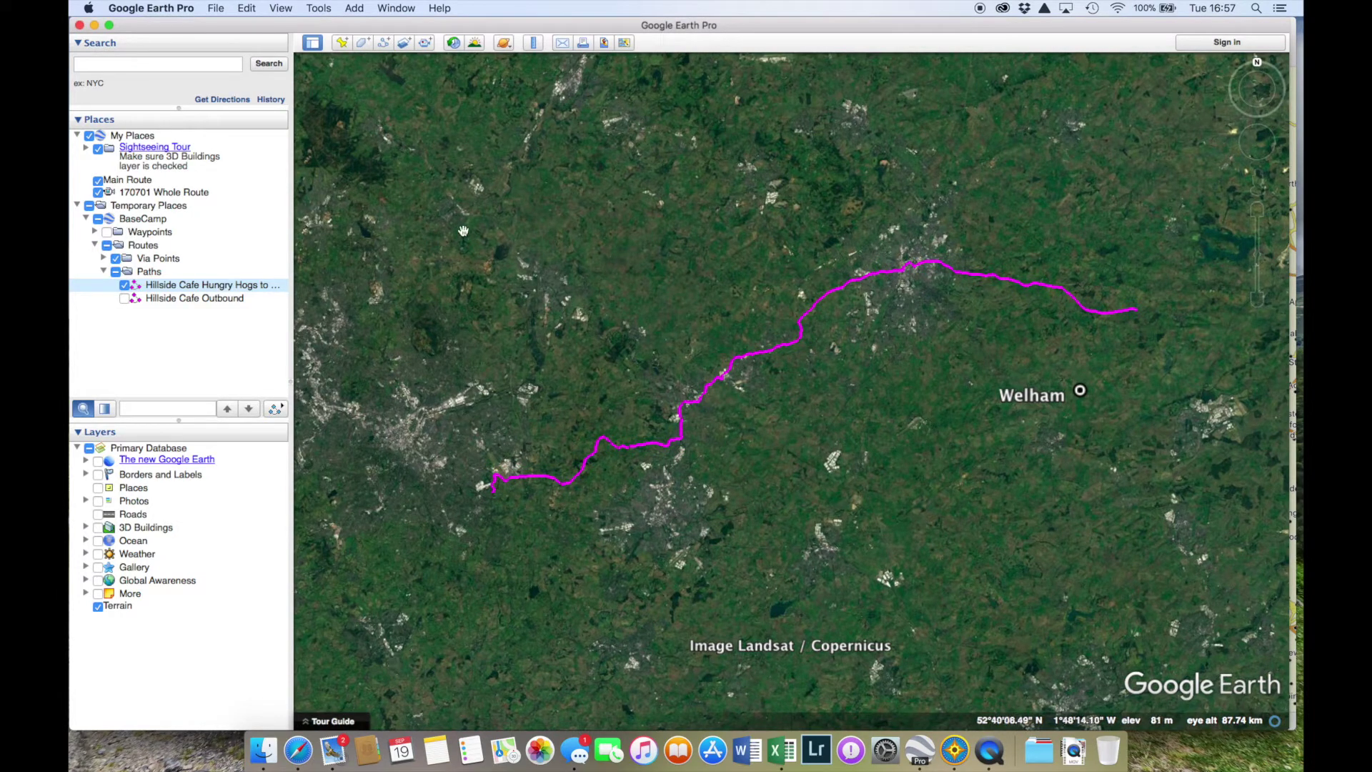
click(426, 44)
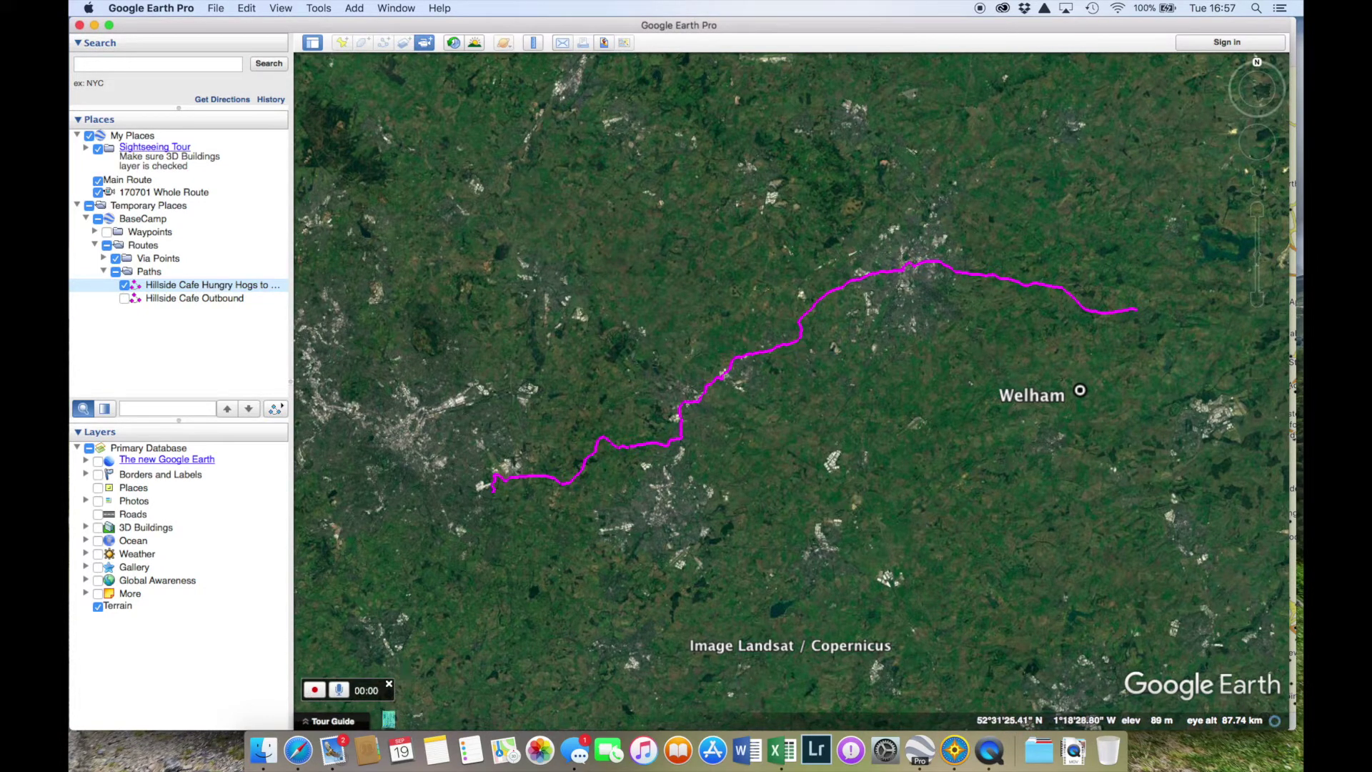
mouse_move(1259, 214)
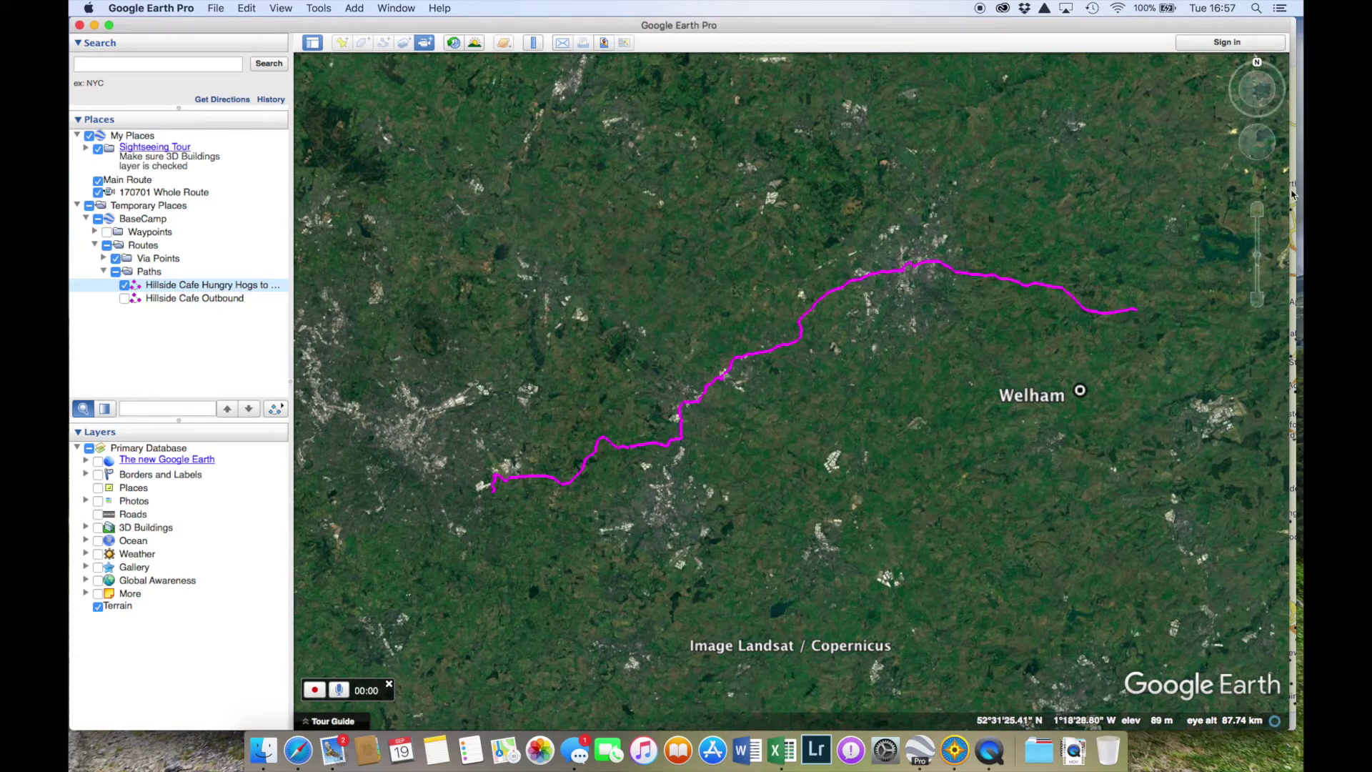
click(1258, 211)
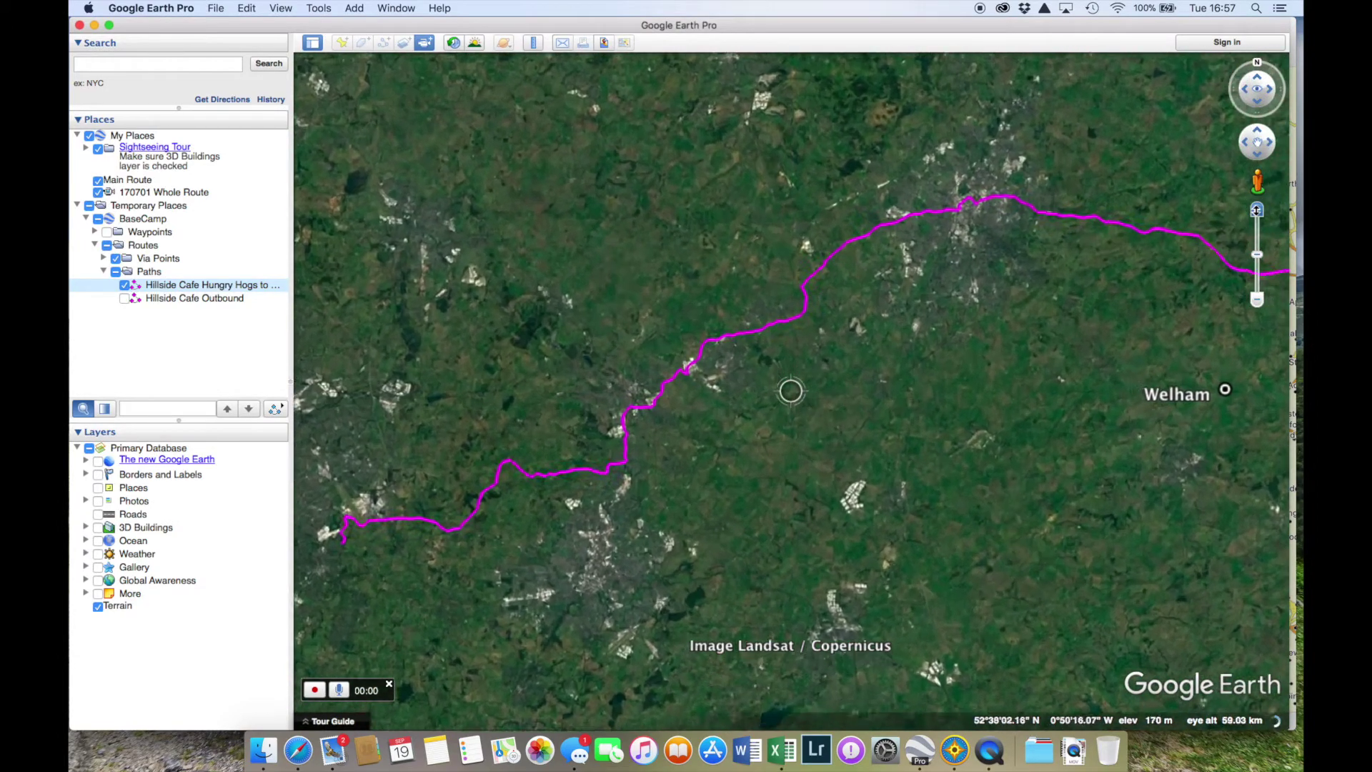
drag(786, 522, 916, 568)
scroll(792, 390, up, 3)
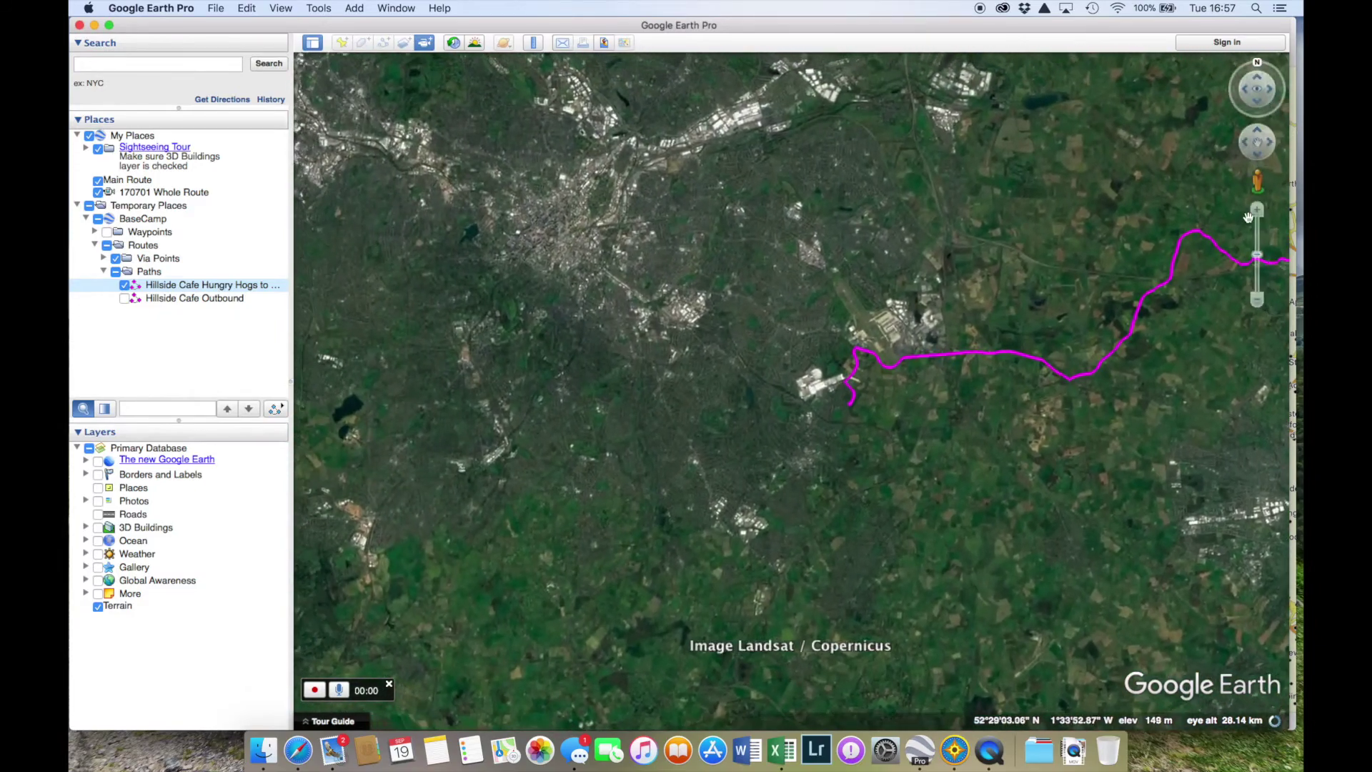
scroll(791, 390, up, 5)
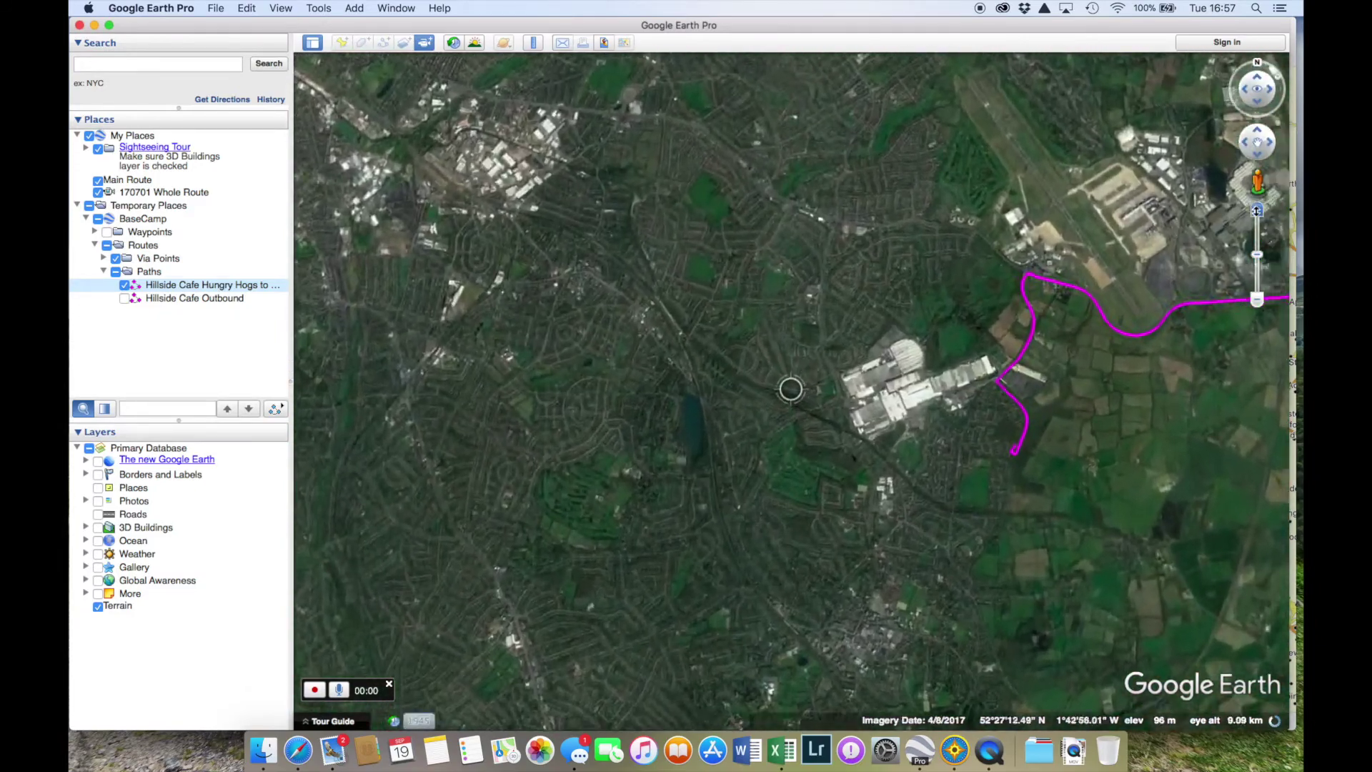
key(Right)
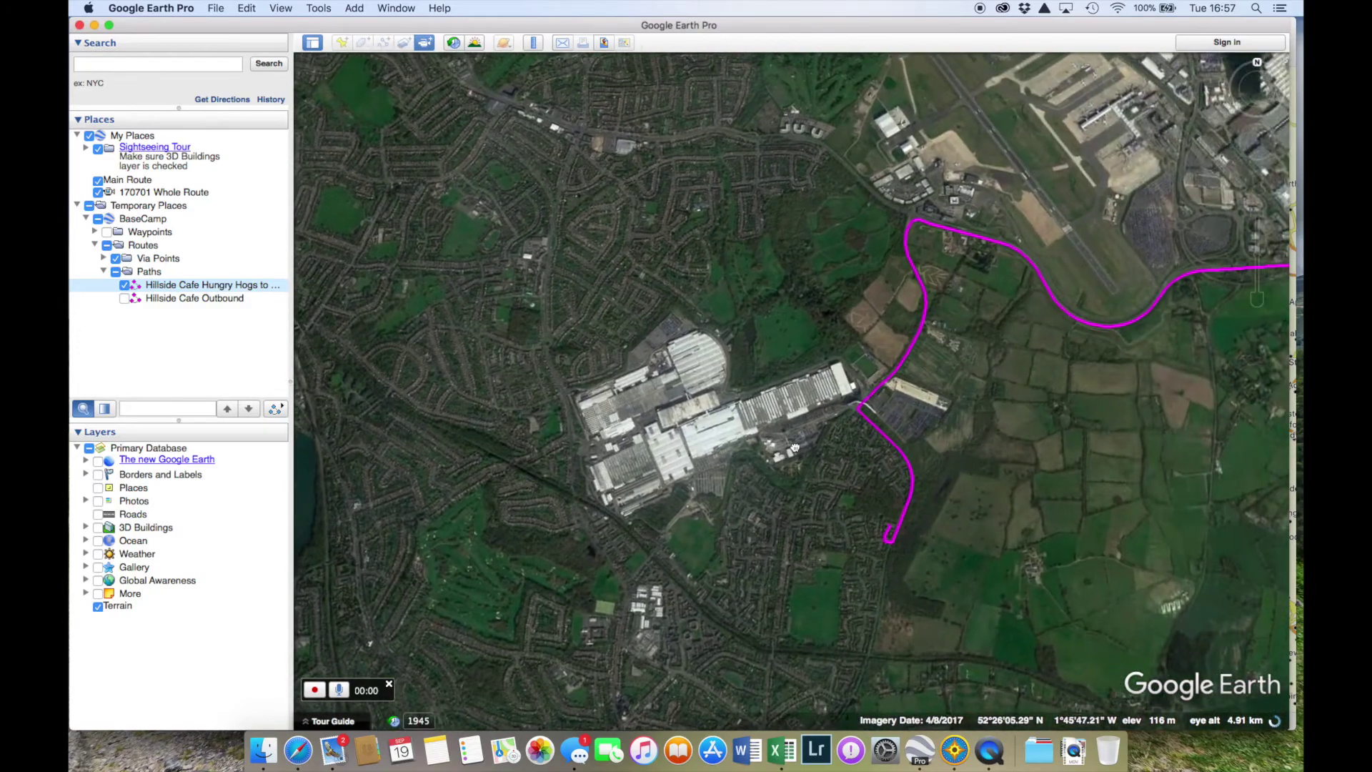
click(1258, 209)
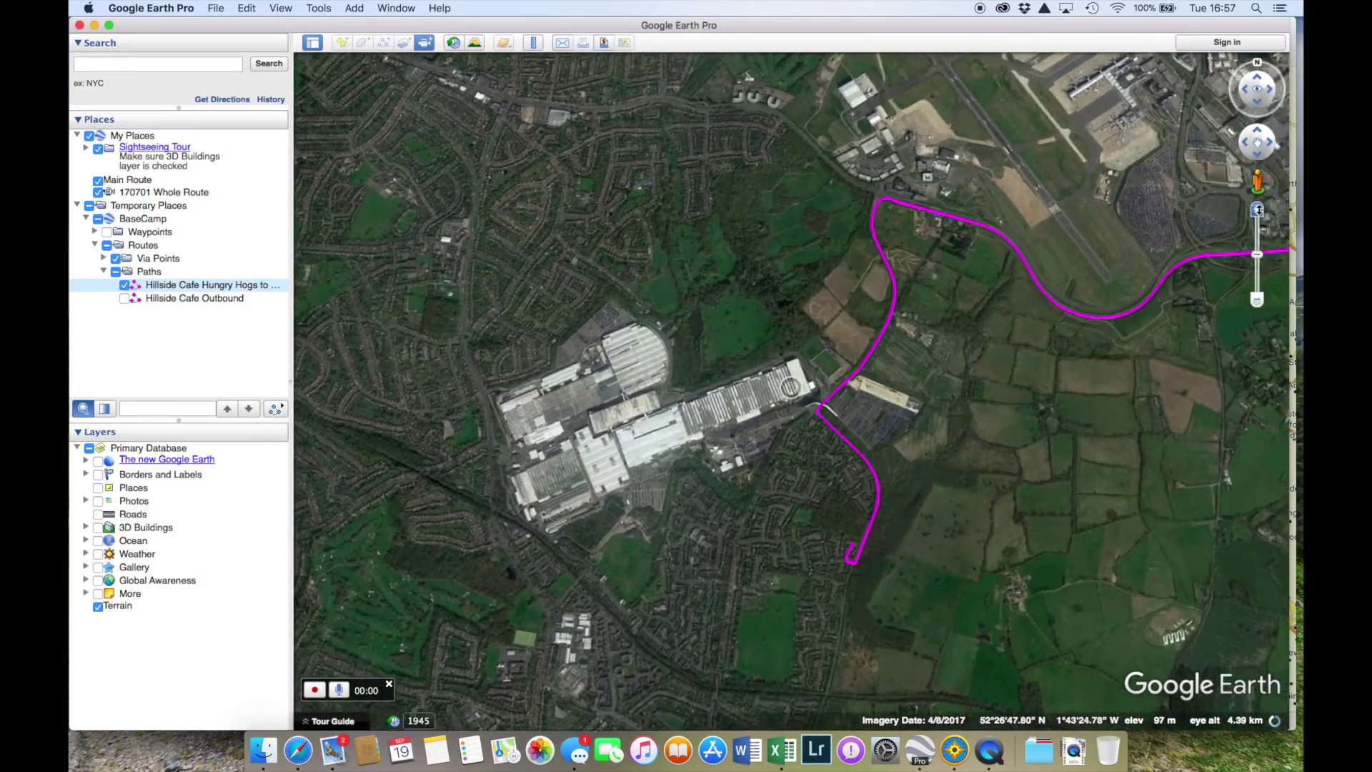
drag(1065, 376, 1015, 245)
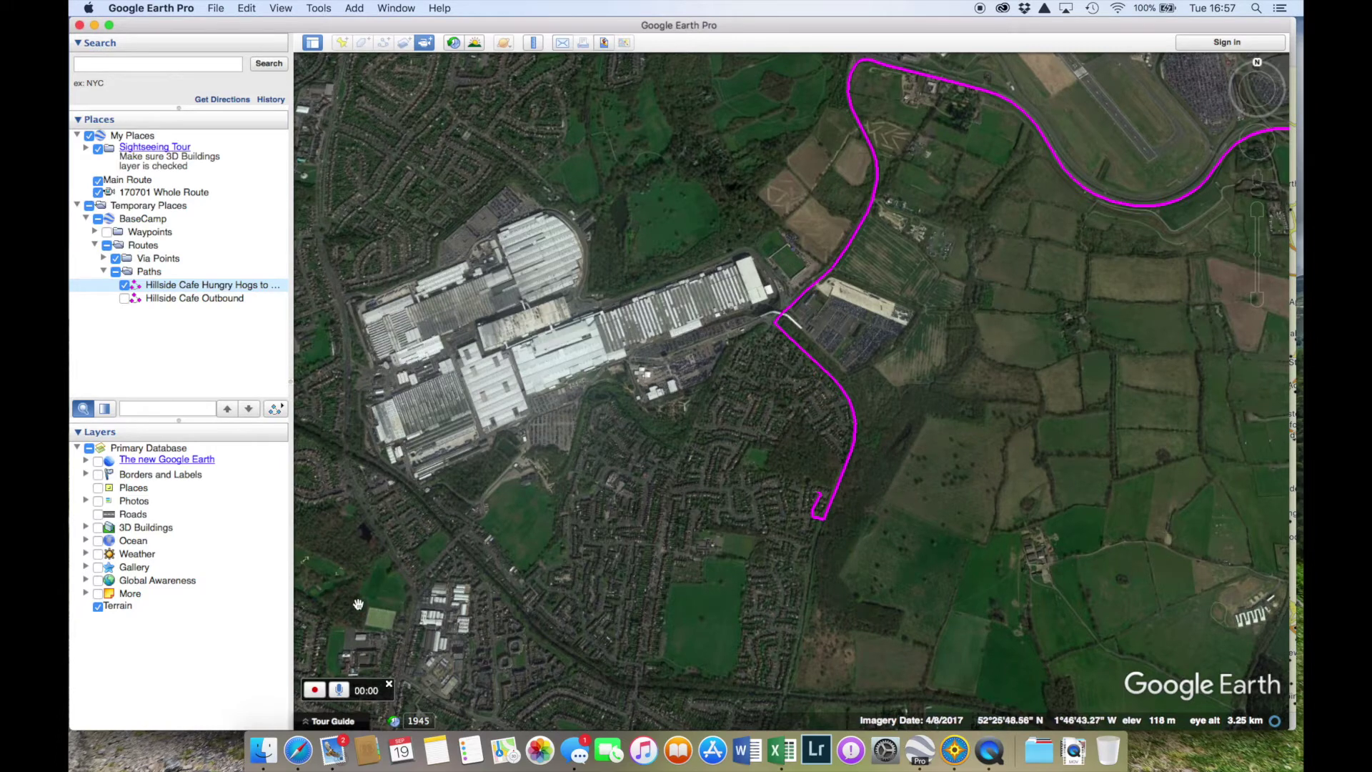
click(315, 692)
Expand the via points and waypoints, display the Hillside Cafe Hungry Hogs waypoint and fly to it
click(103, 259)
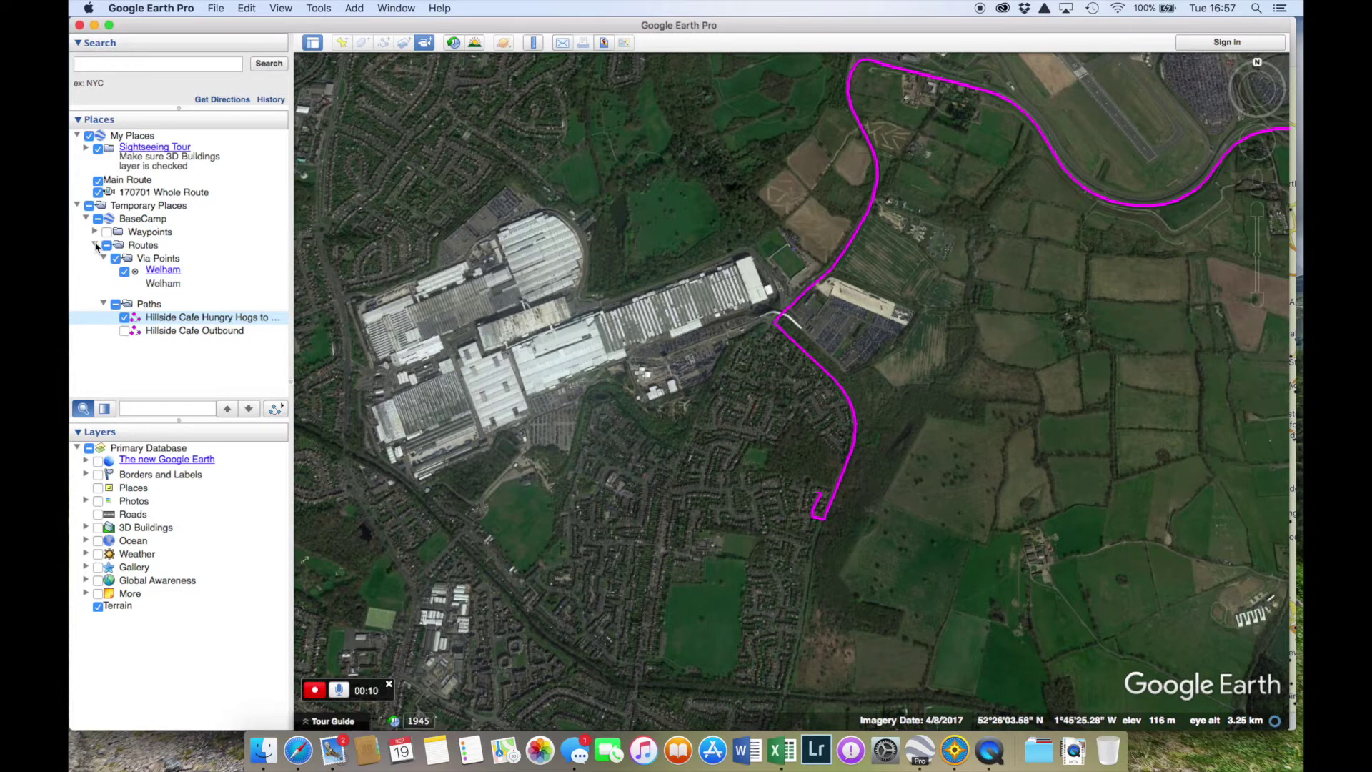
click(94, 231)
scroll(228, 313, down, 2)
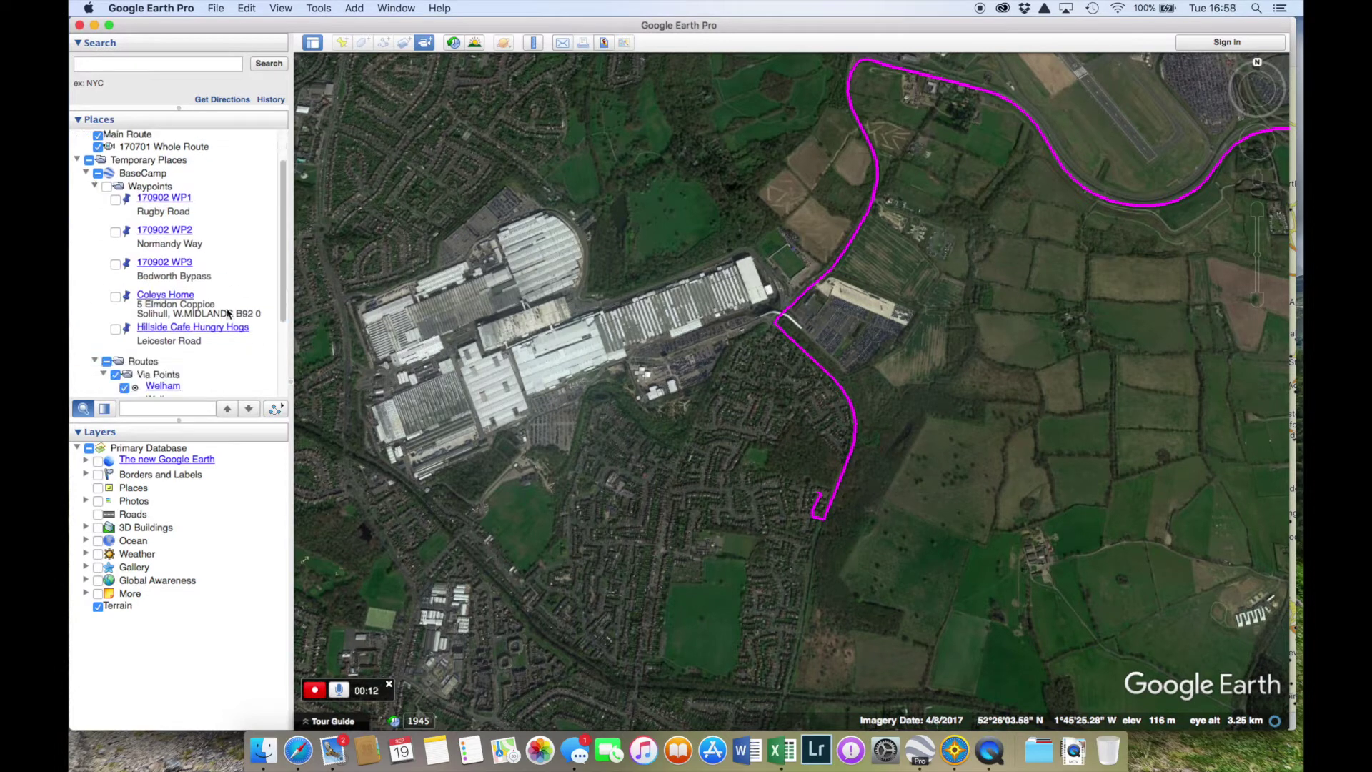
scroll(229, 313, down, 1)
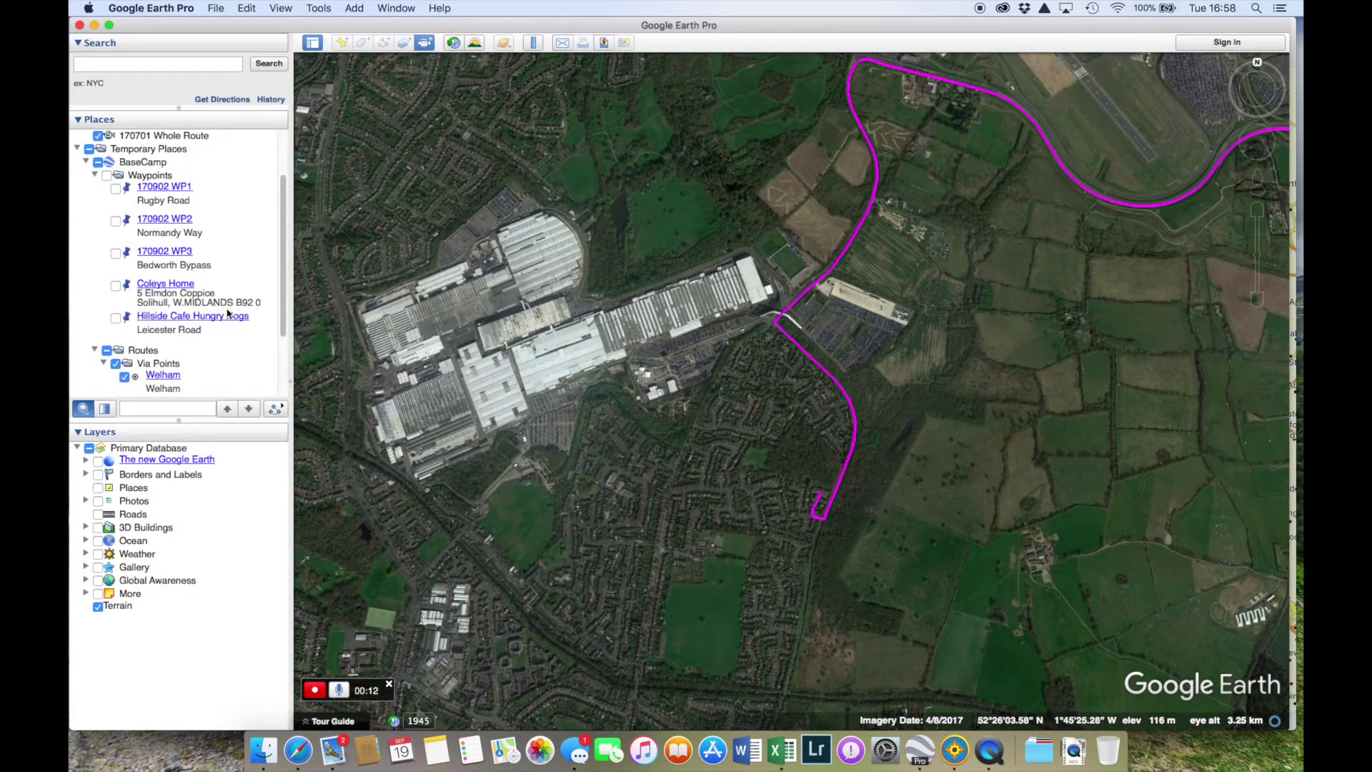
click(184, 324)
double_click(183, 324)
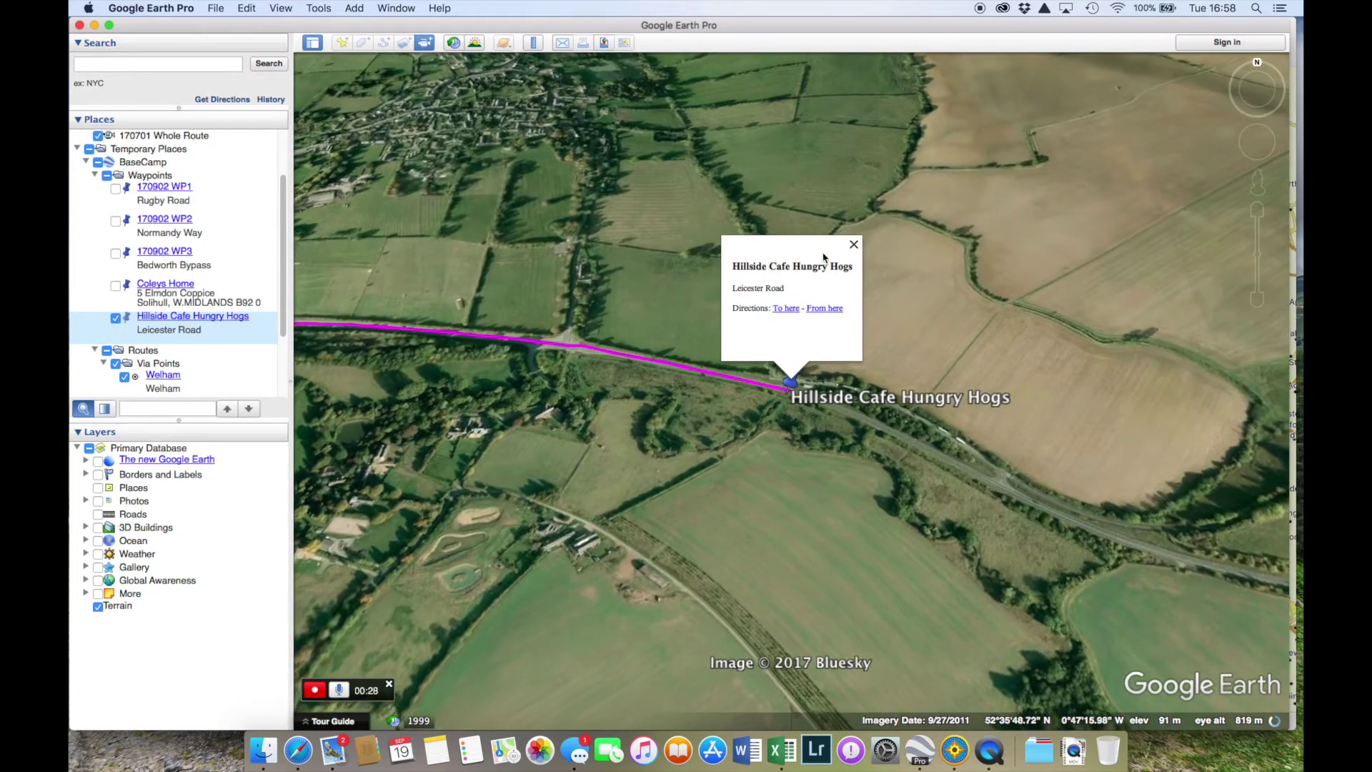
Close the Hillside Cafe Hungry Hogs info balloon and stop the tour recording, dismissing the balloon again during playback
click(853, 244)
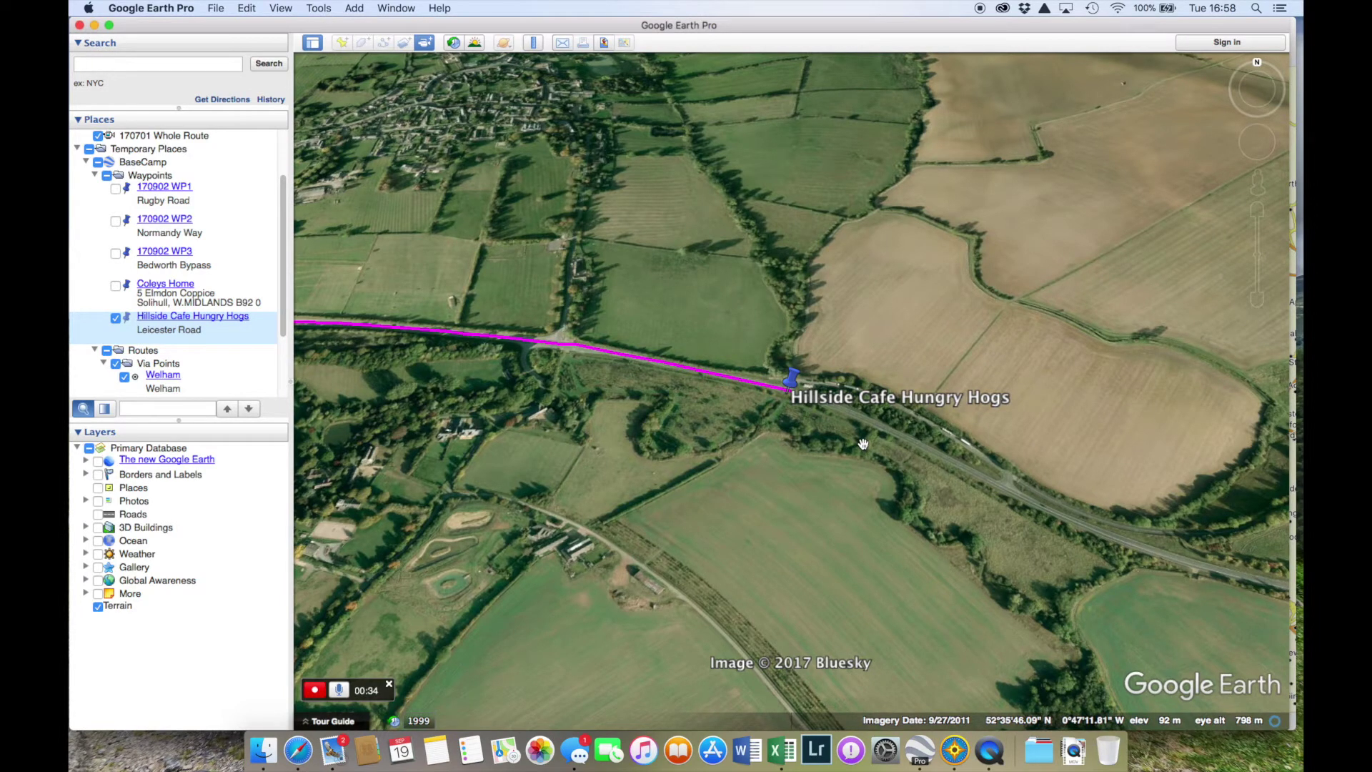
click(315, 689)
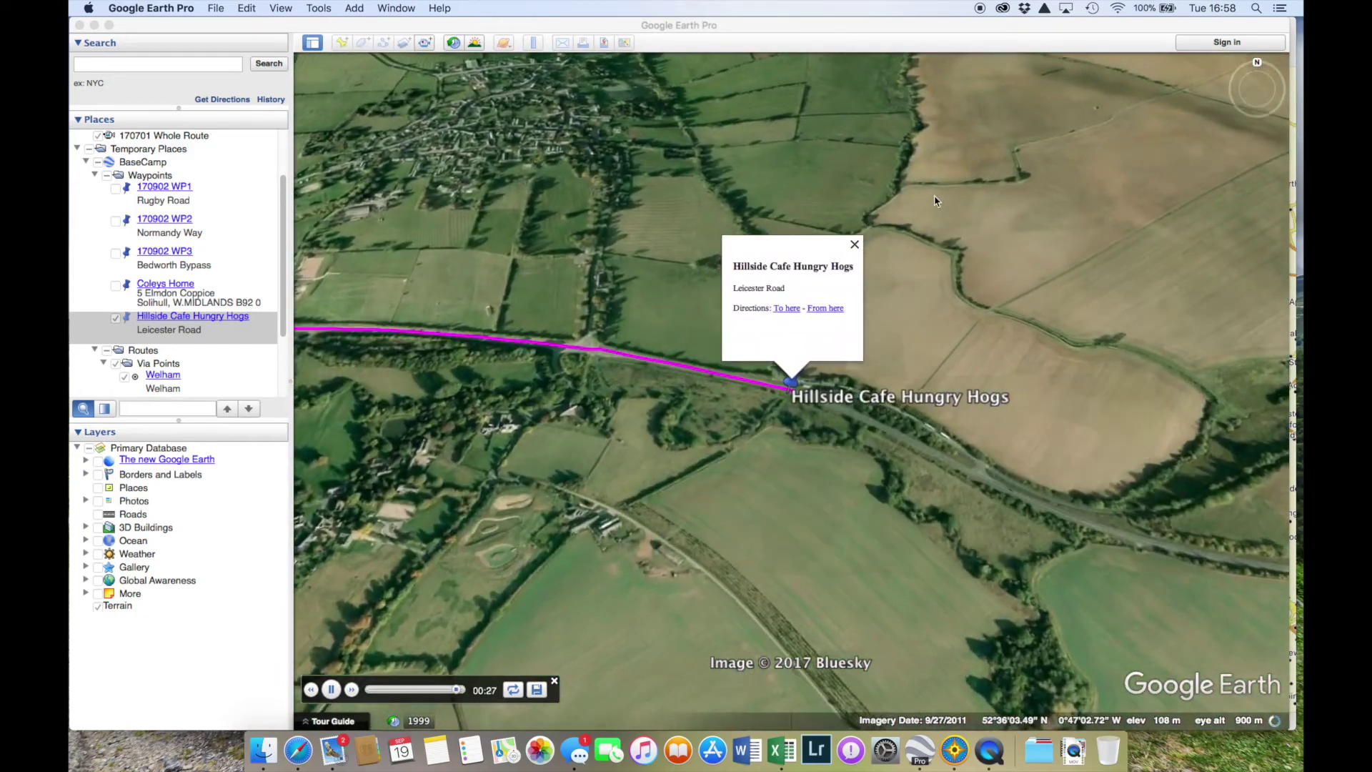
click(853, 245)
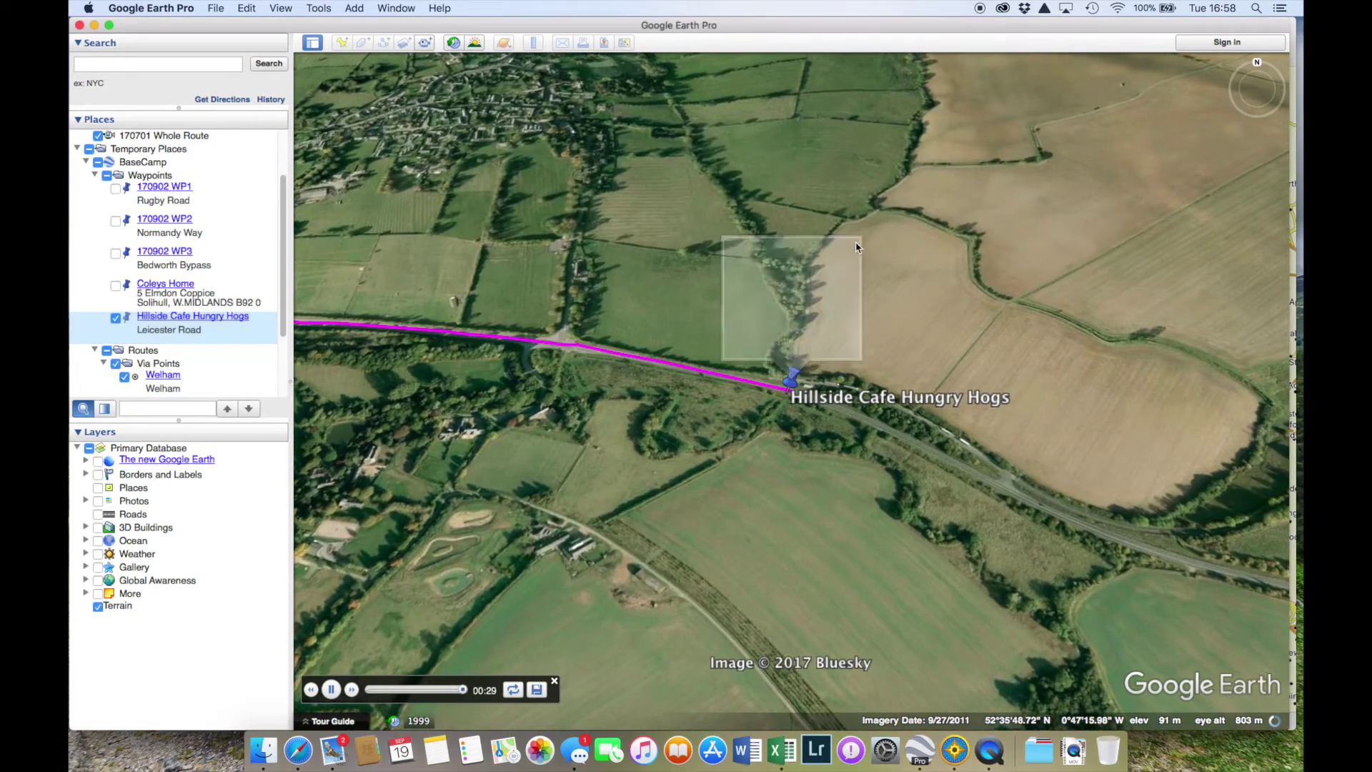
Save the recorded tour under the name Movie Tour
click(538, 690)
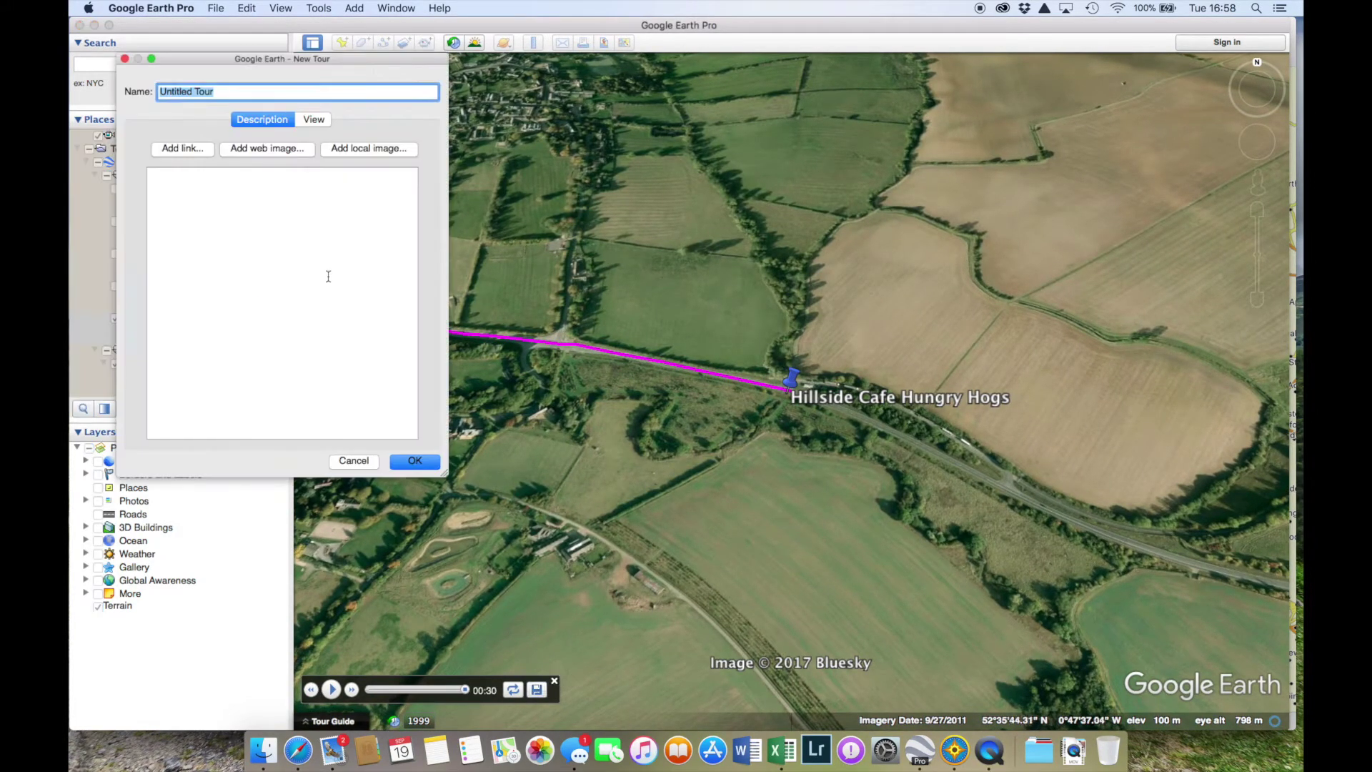
text(Movie Tour)
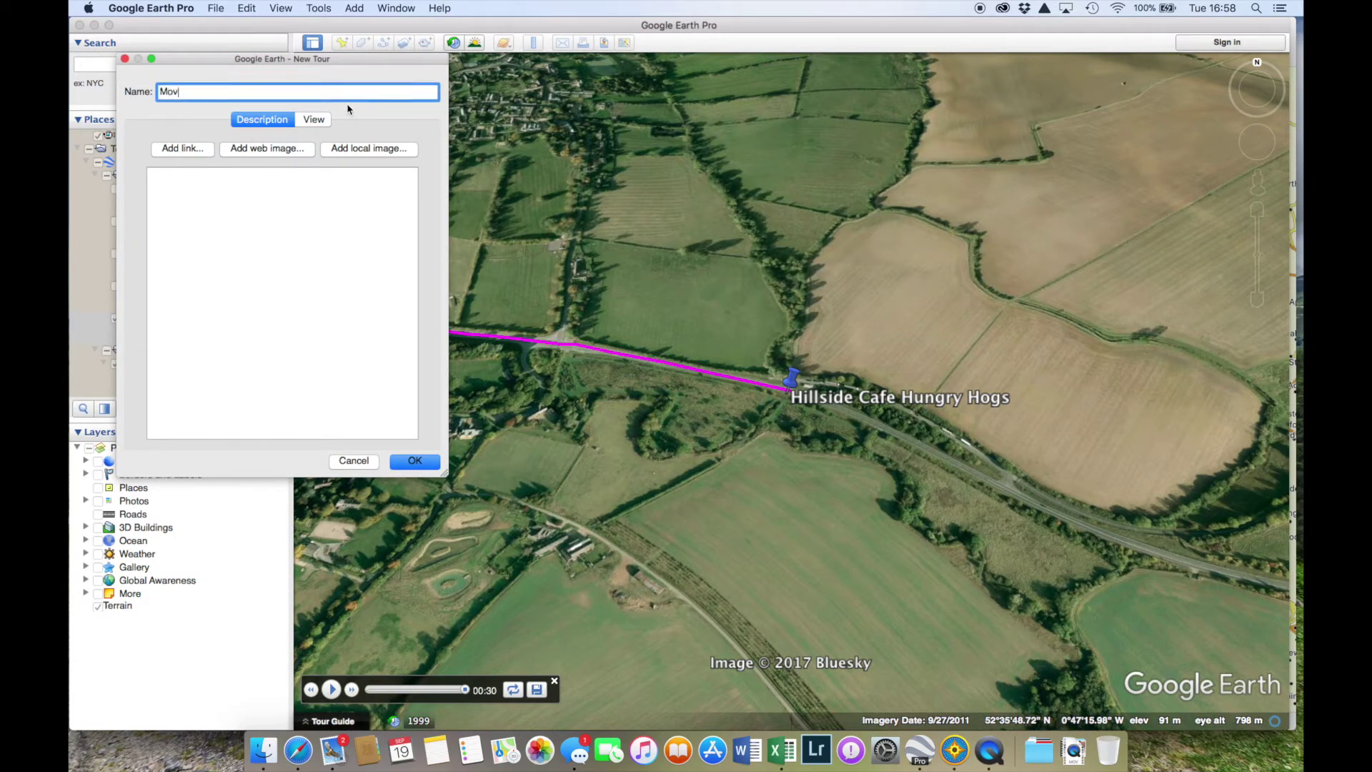
click(414, 460)
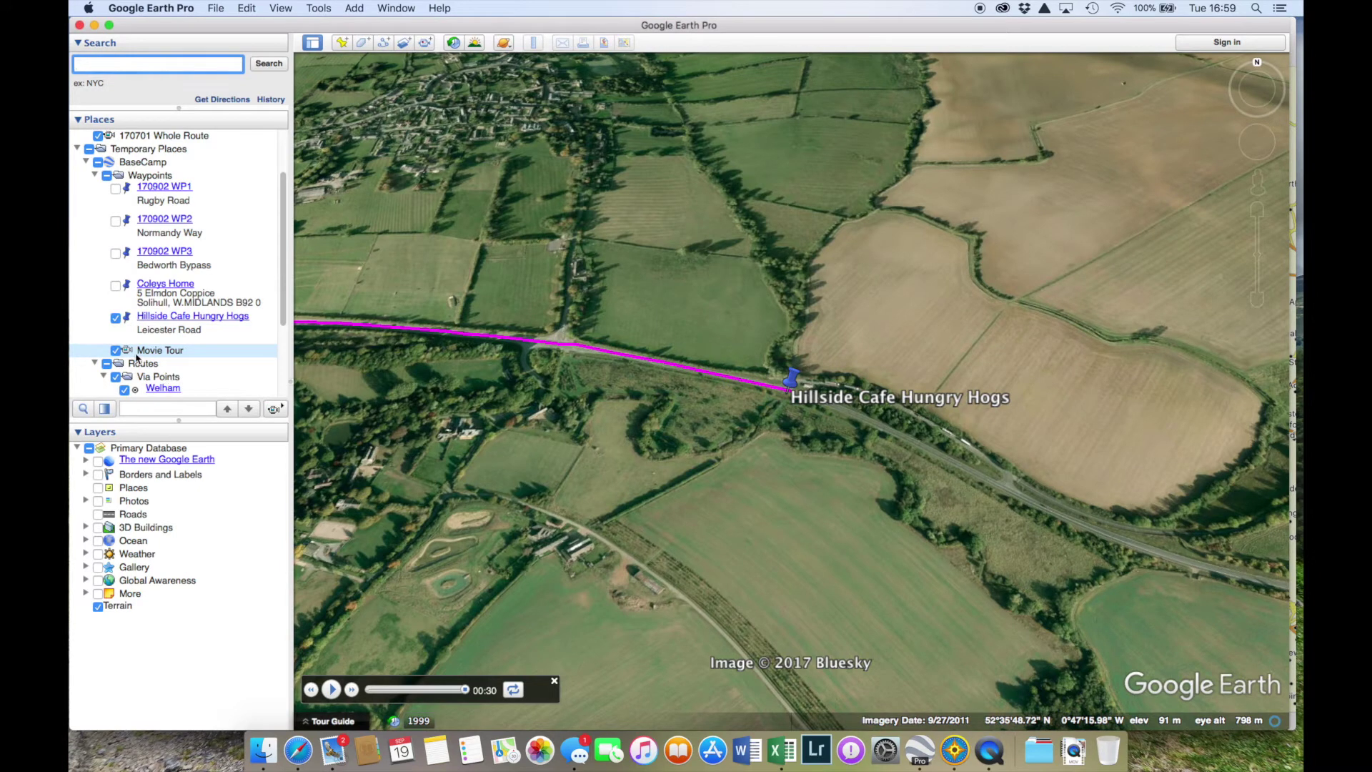
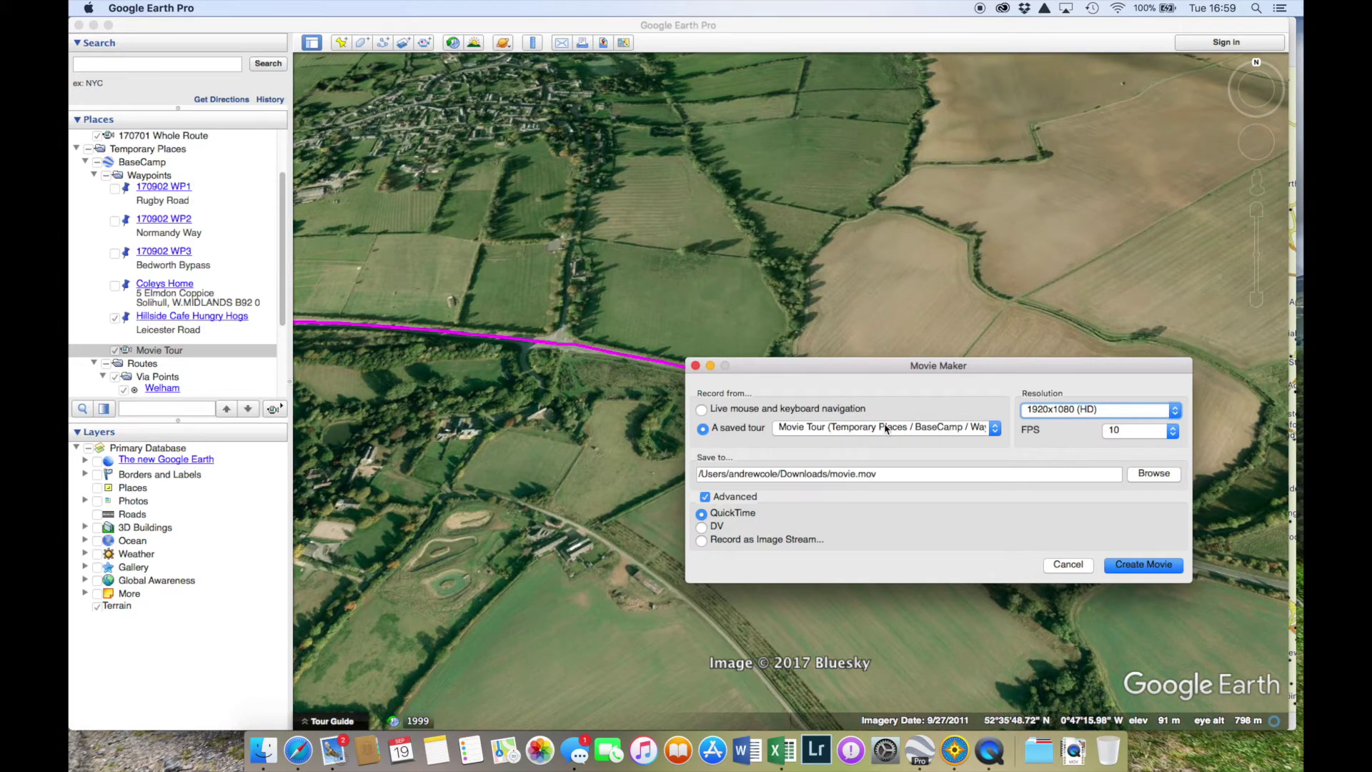
Create a movie from the saved Movie Tour at 1920x1080 (HD) and 60 FPS, overwriting the existing movie.mov
click(1089, 413)
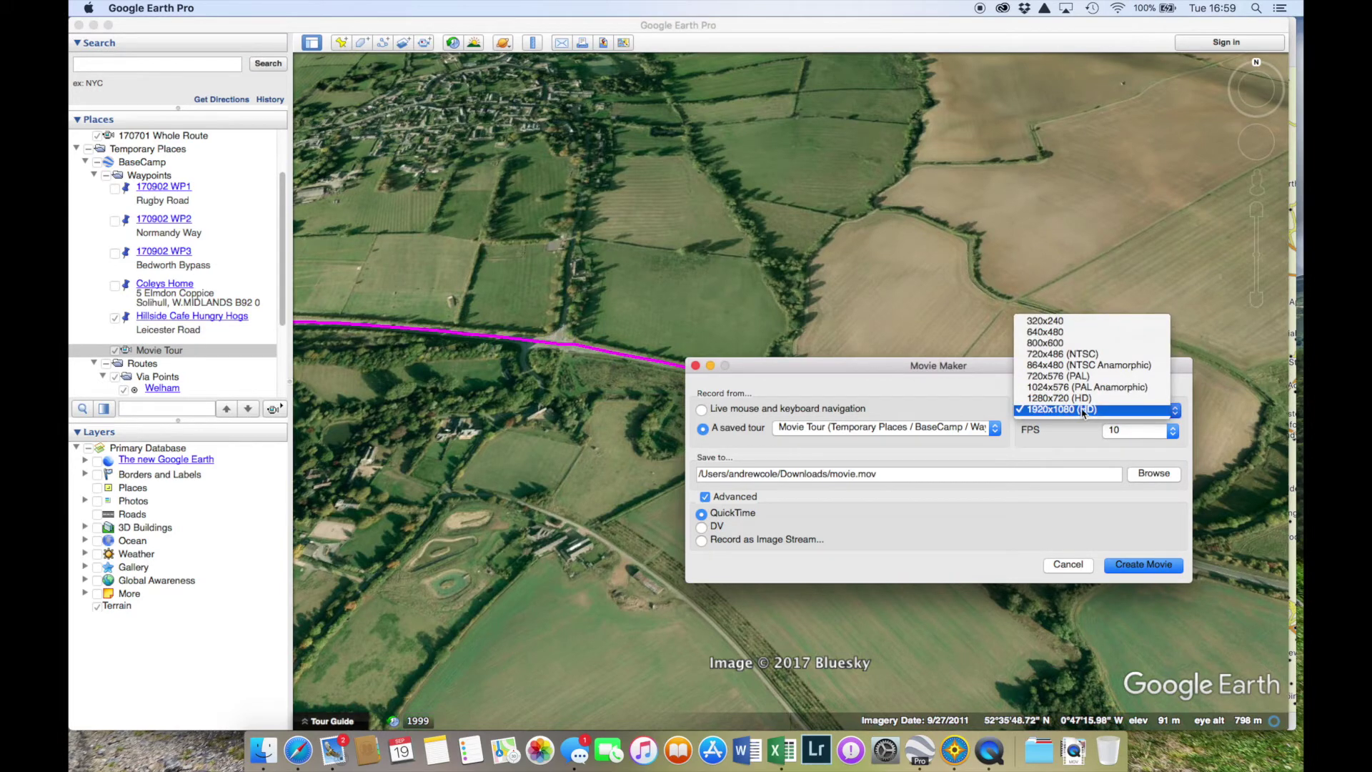
click(1084, 410)
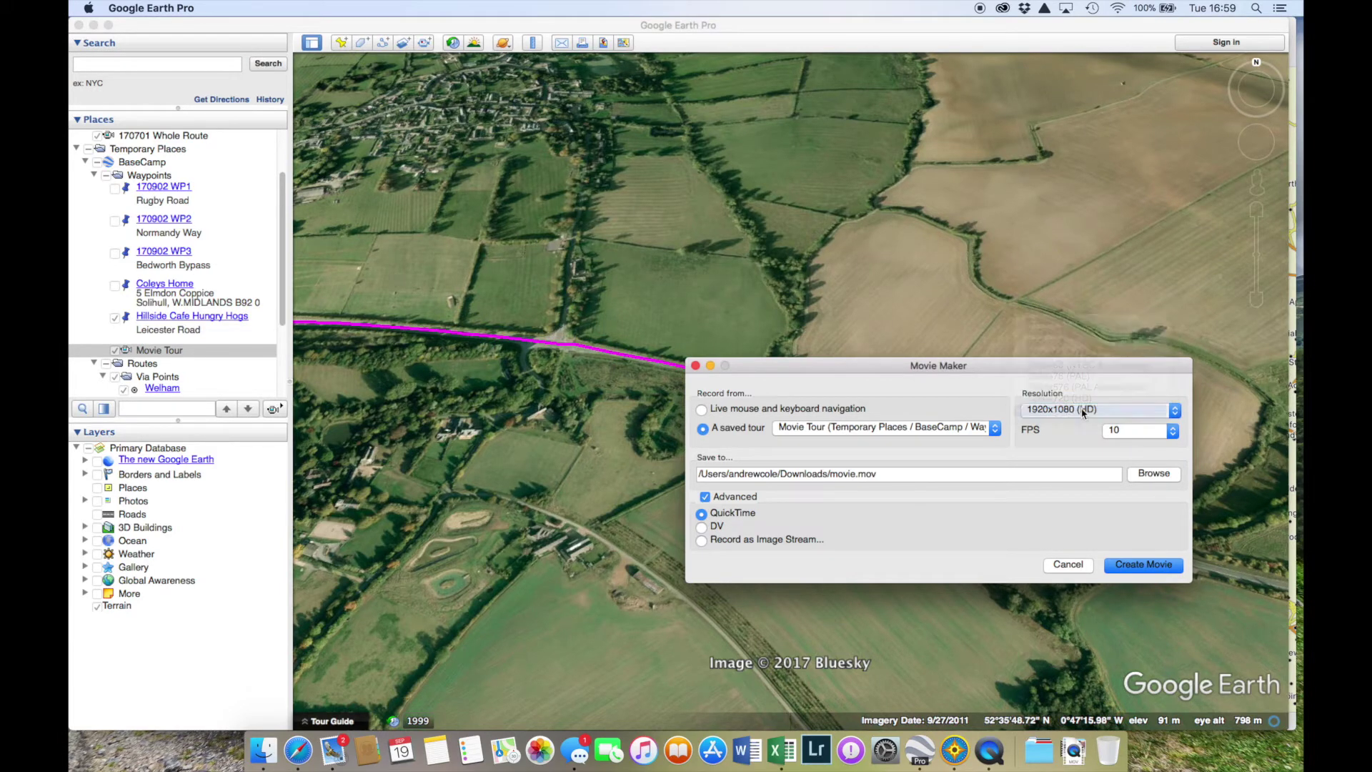
click(1173, 432)
click(1142, 484)
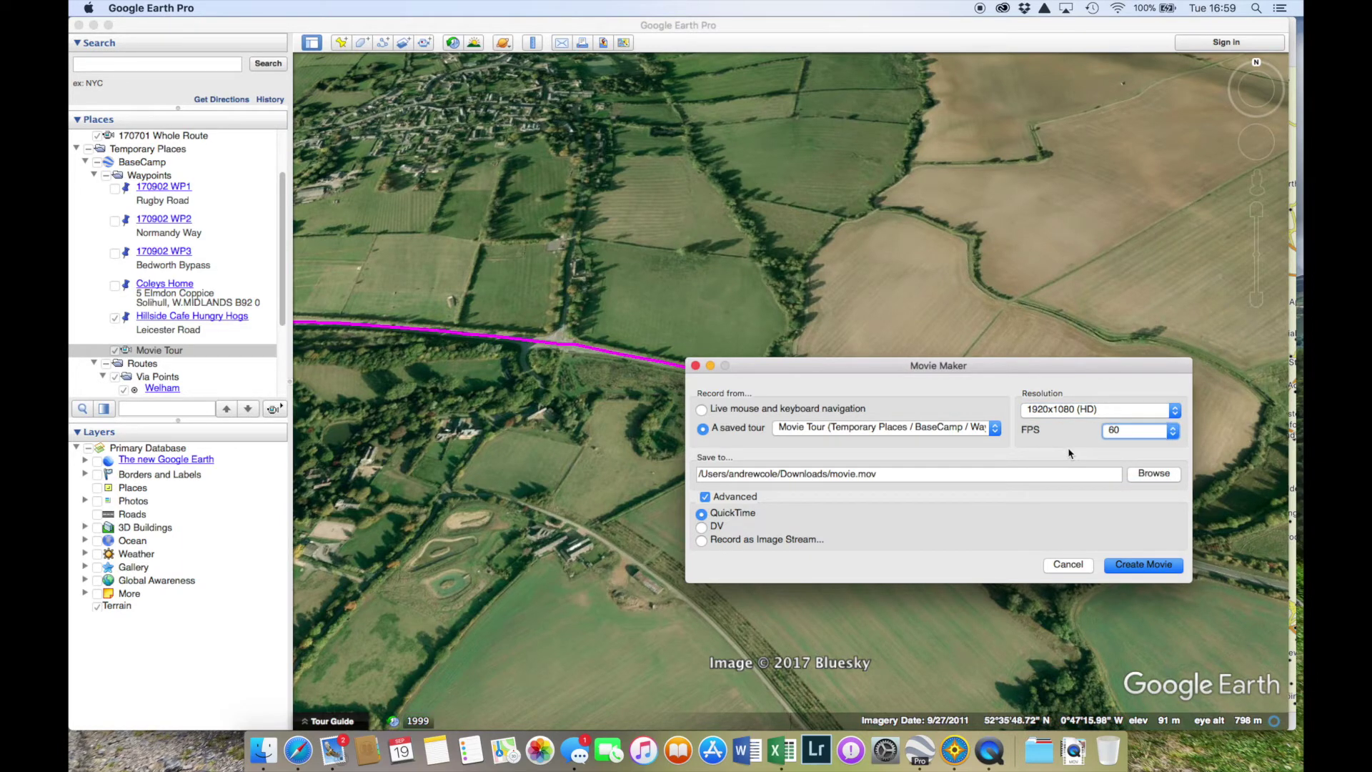
click(1145, 565)
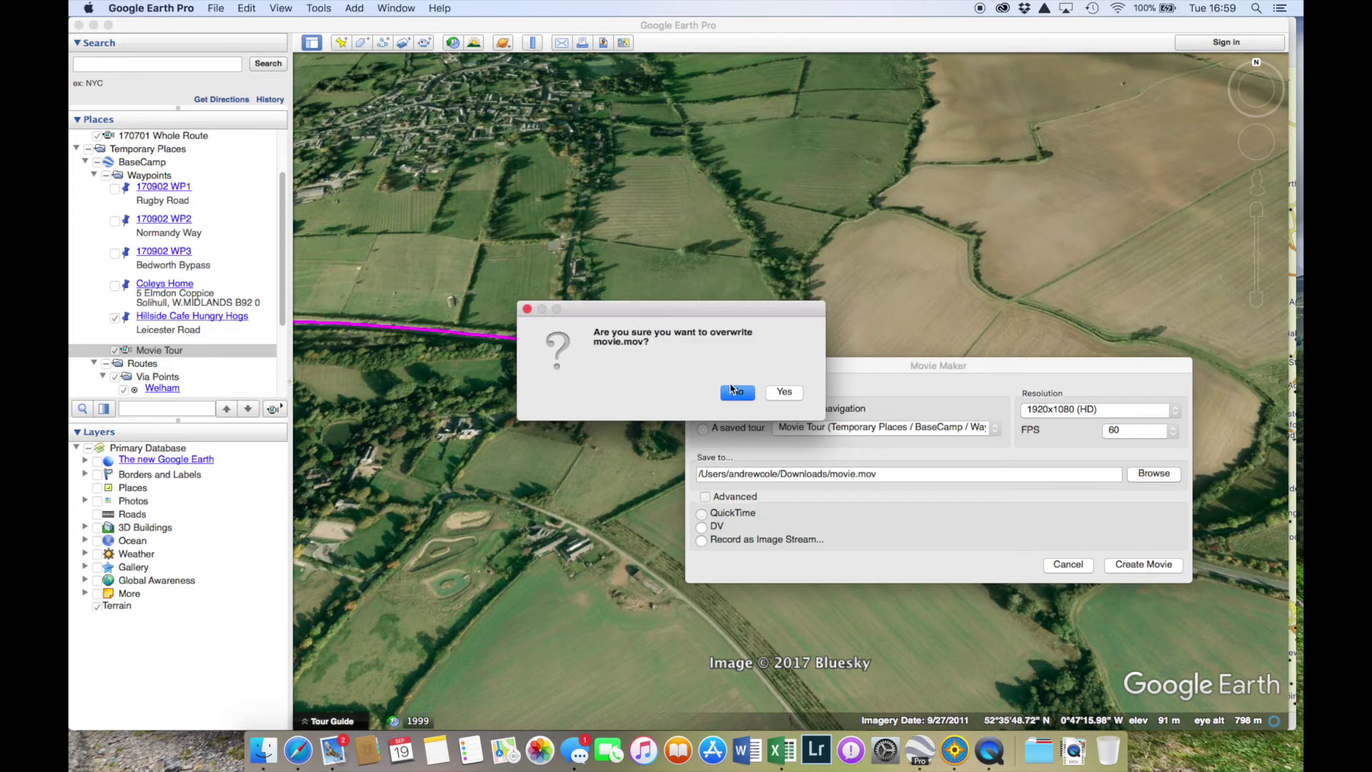
click(785, 391)
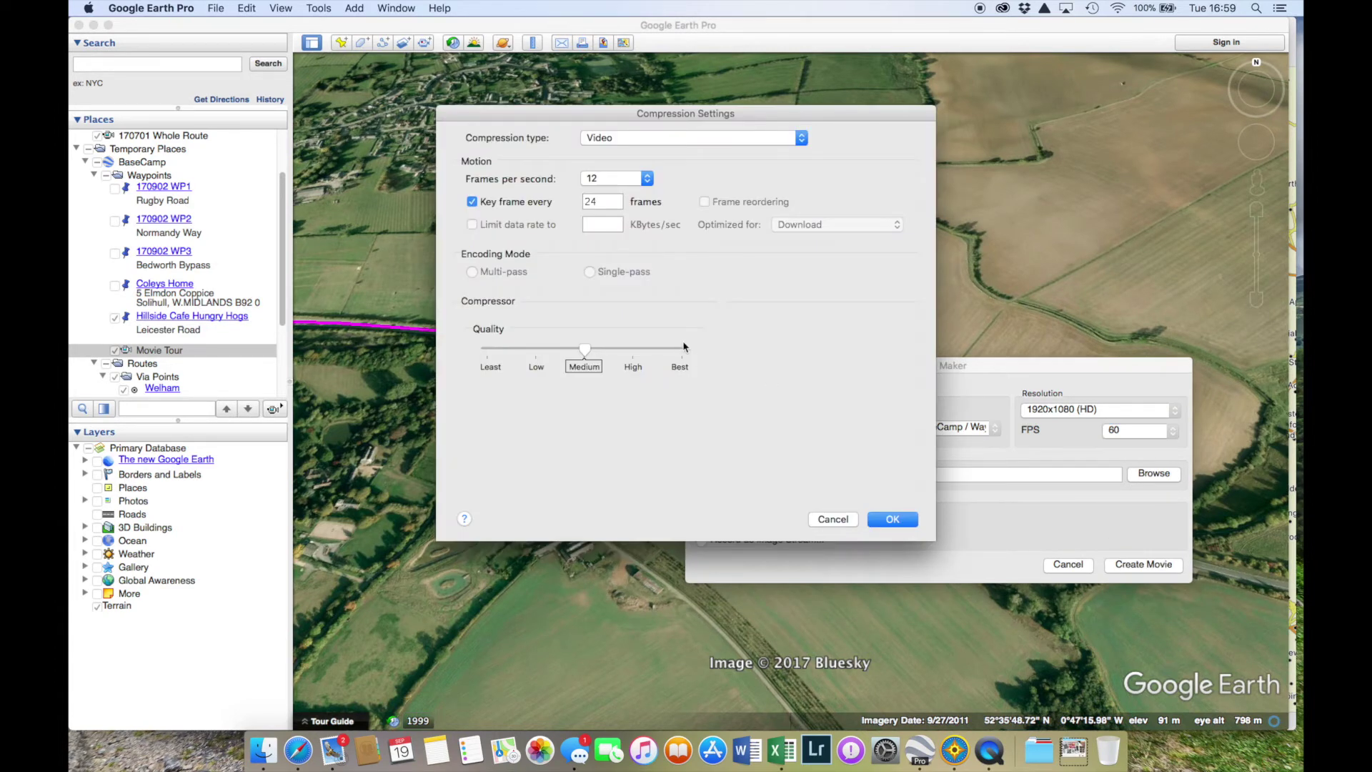
Keep the compression type as Video, set the compression frame rate to 60 frames per second, and start the movie rendering
click(726, 139)
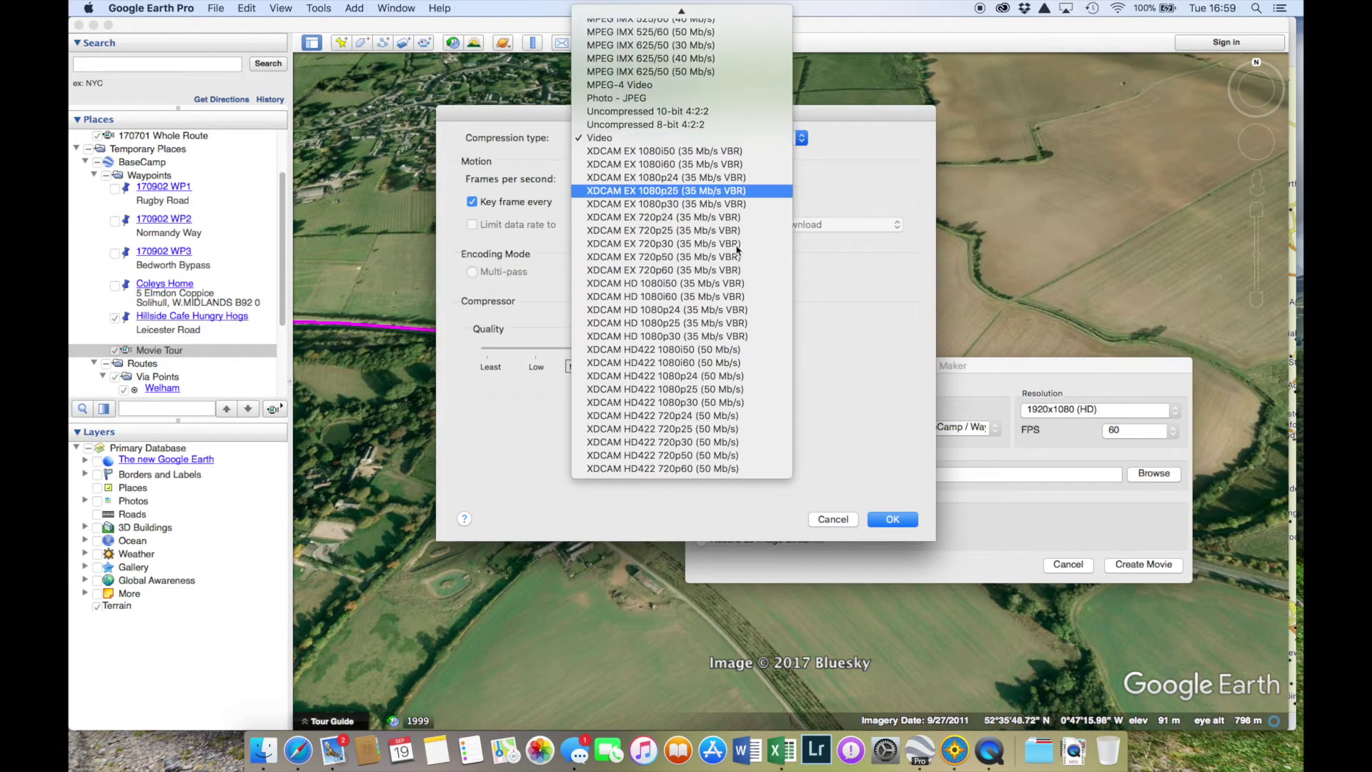
scroll(729, 168, up, 10)
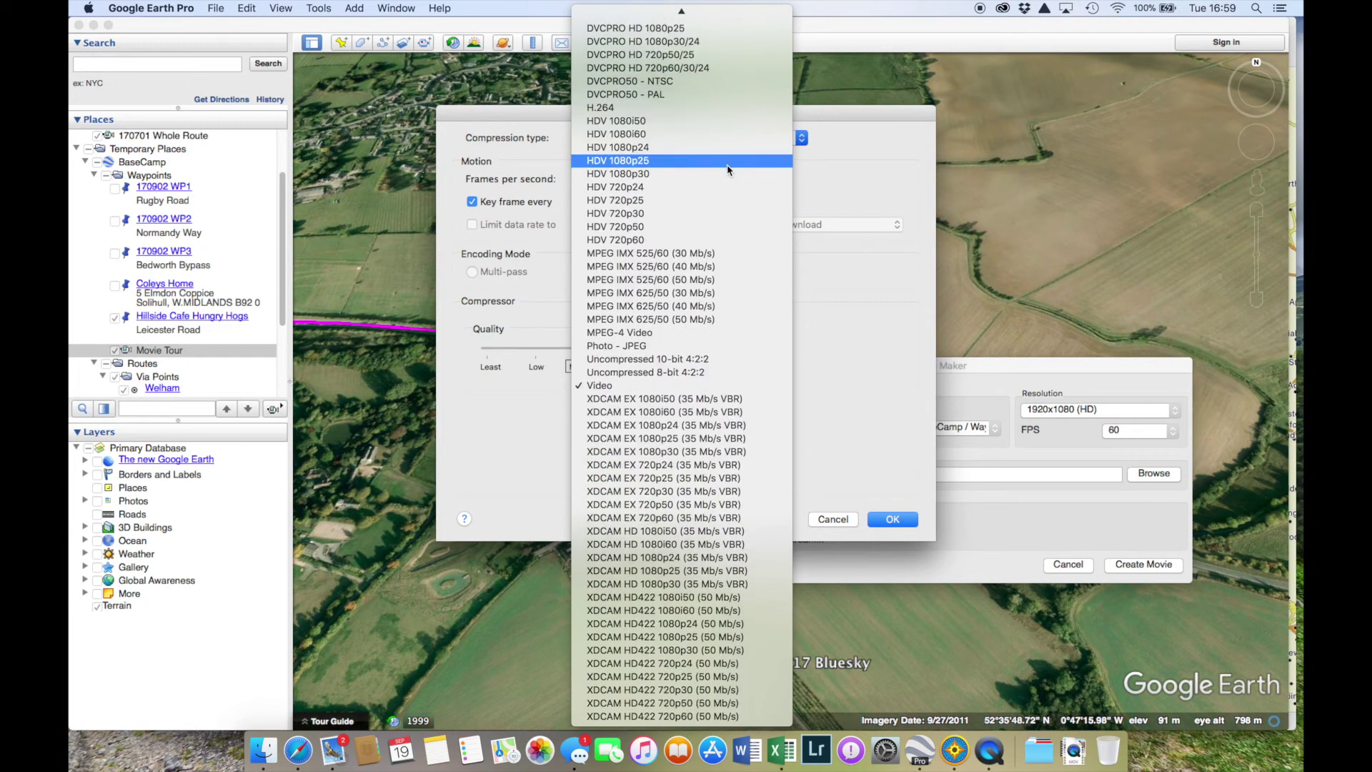
scroll(704, 264, up, 5)
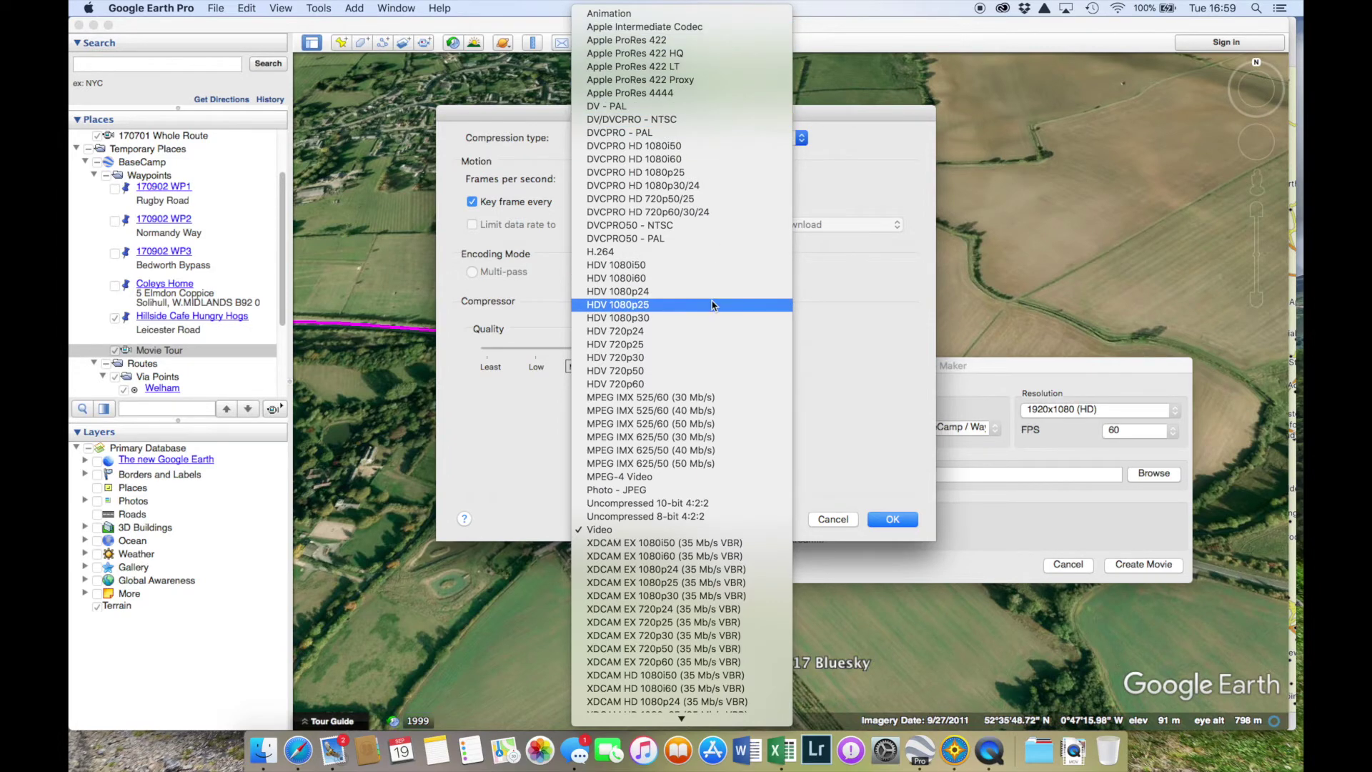
click(675, 531)
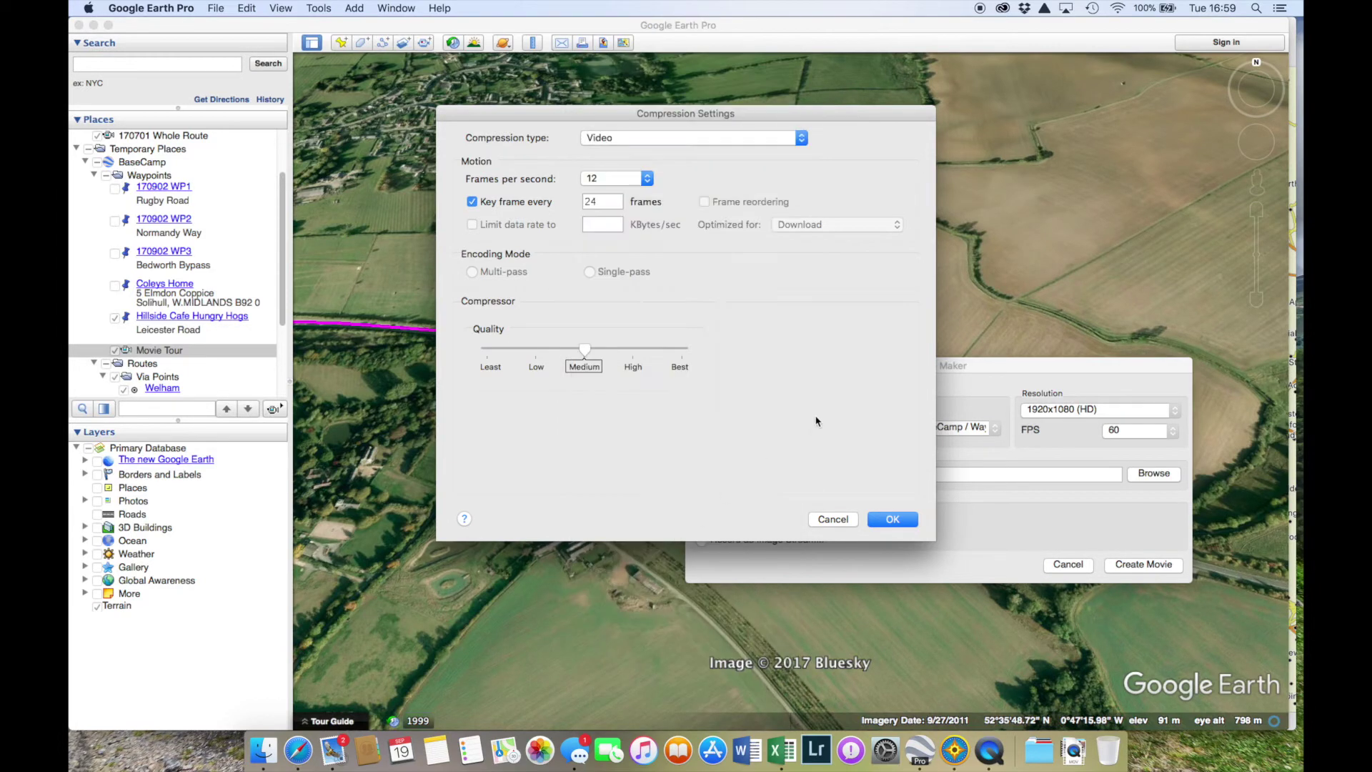
click(616, 178)
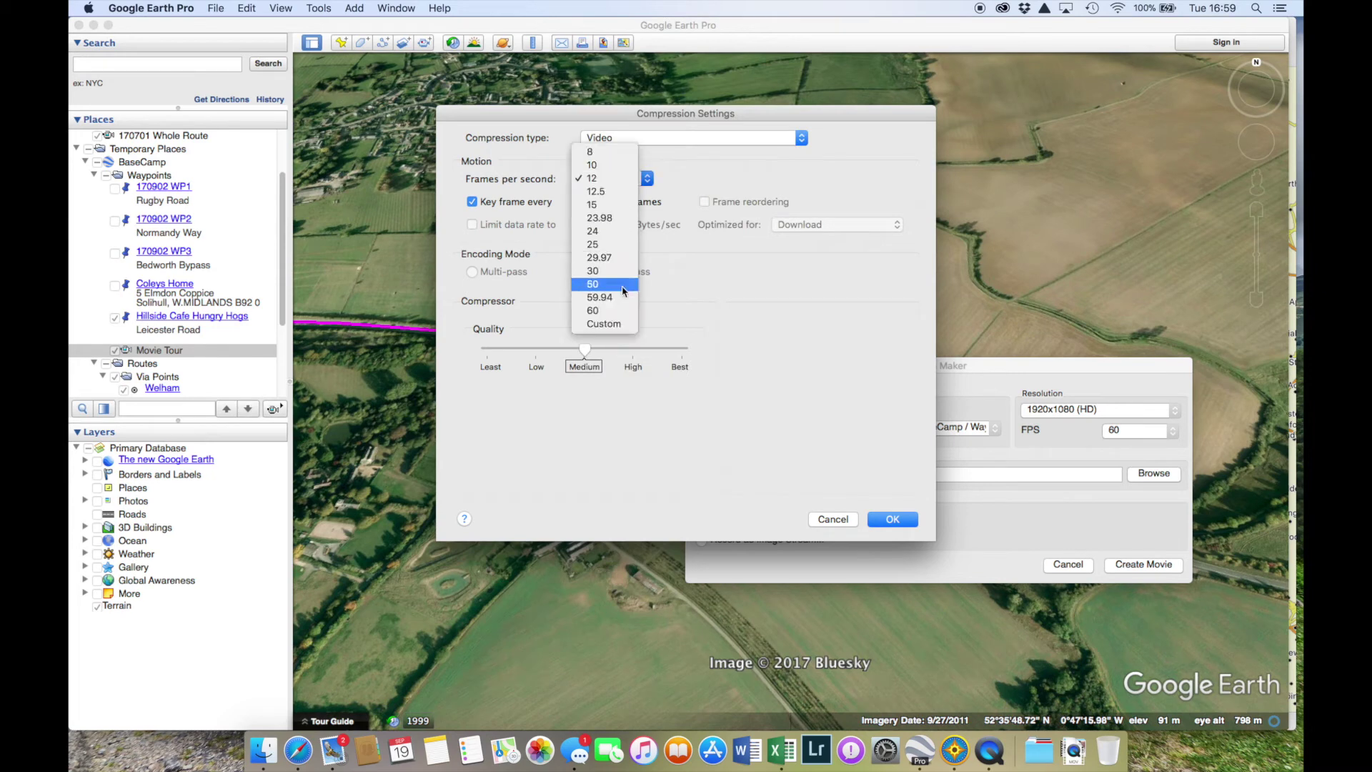
click(609, 312)
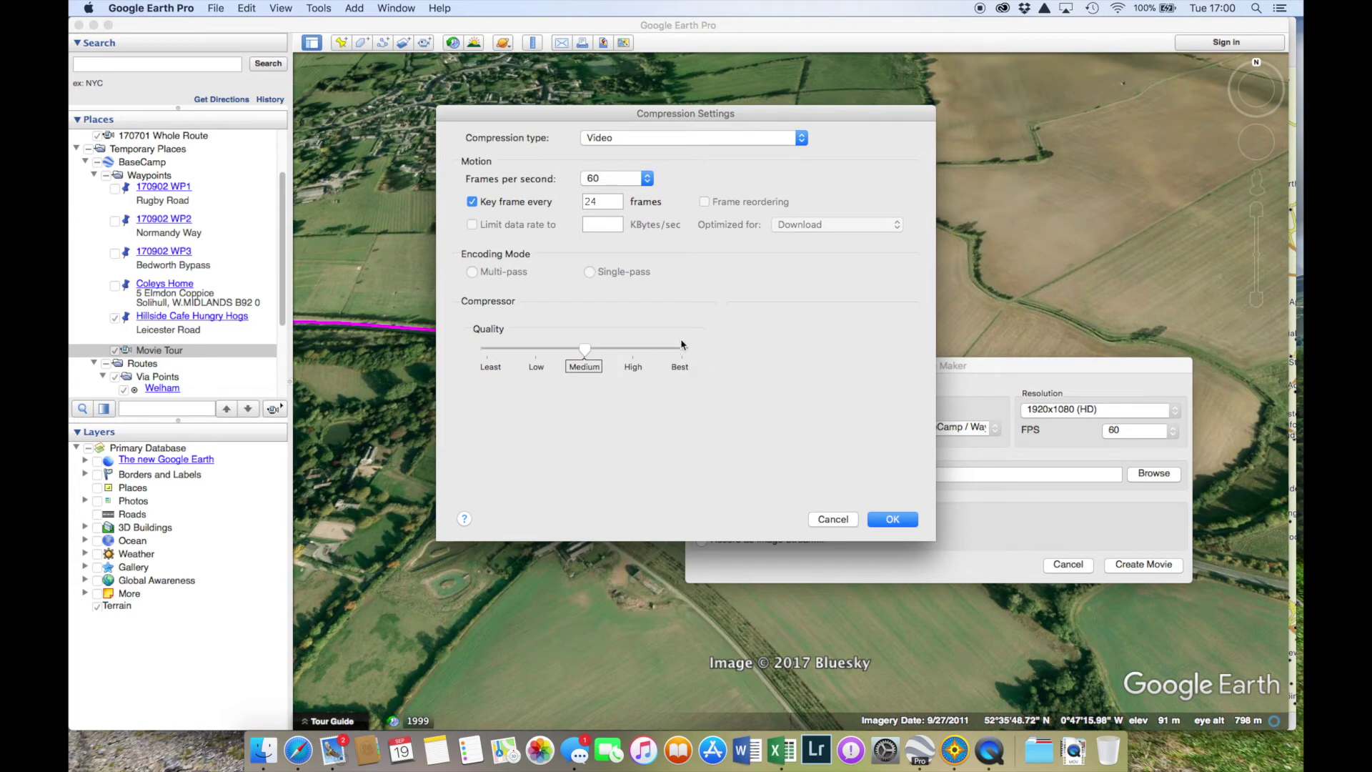
click(893, 520)
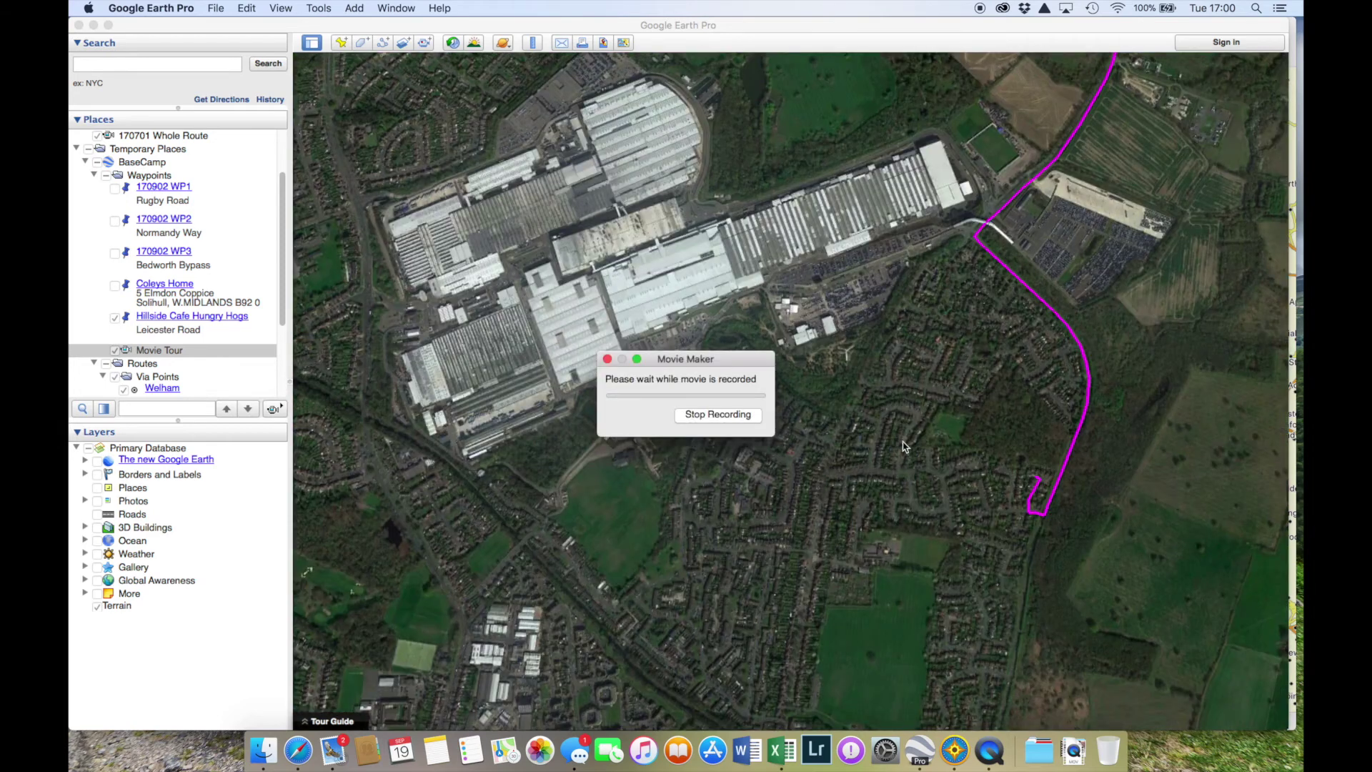
Move the movie progress window away from the centre of the map and shift the main window slightly
drag(697, 363, 1108, 295)
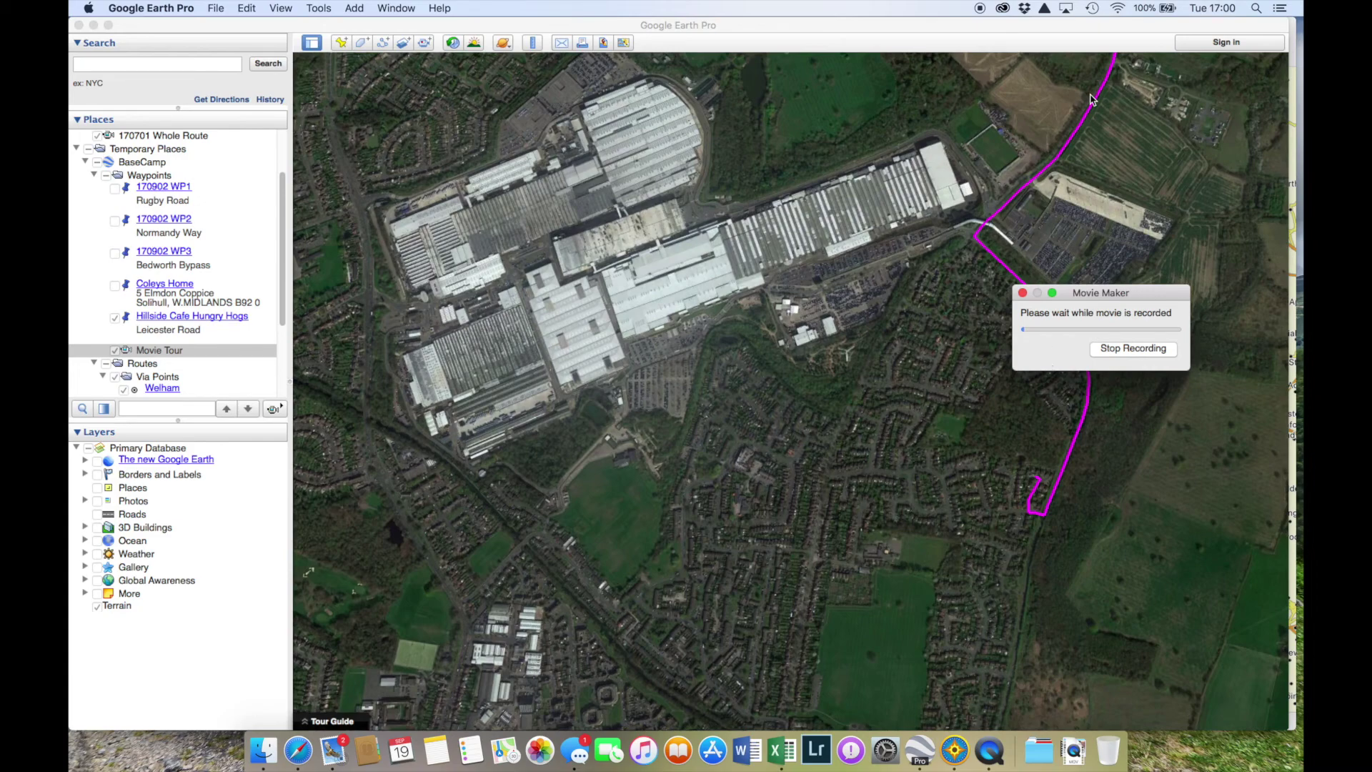
drag(1129, 27, 1156, 19)
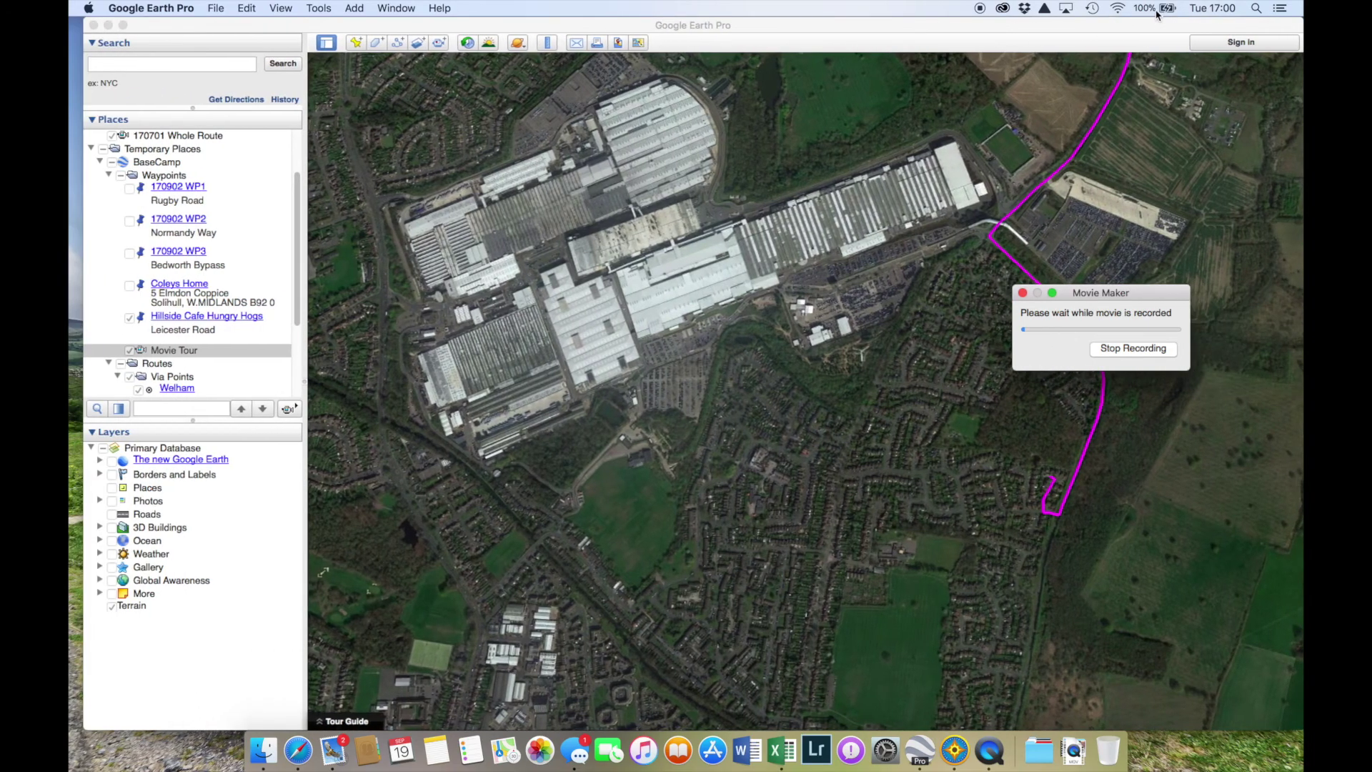